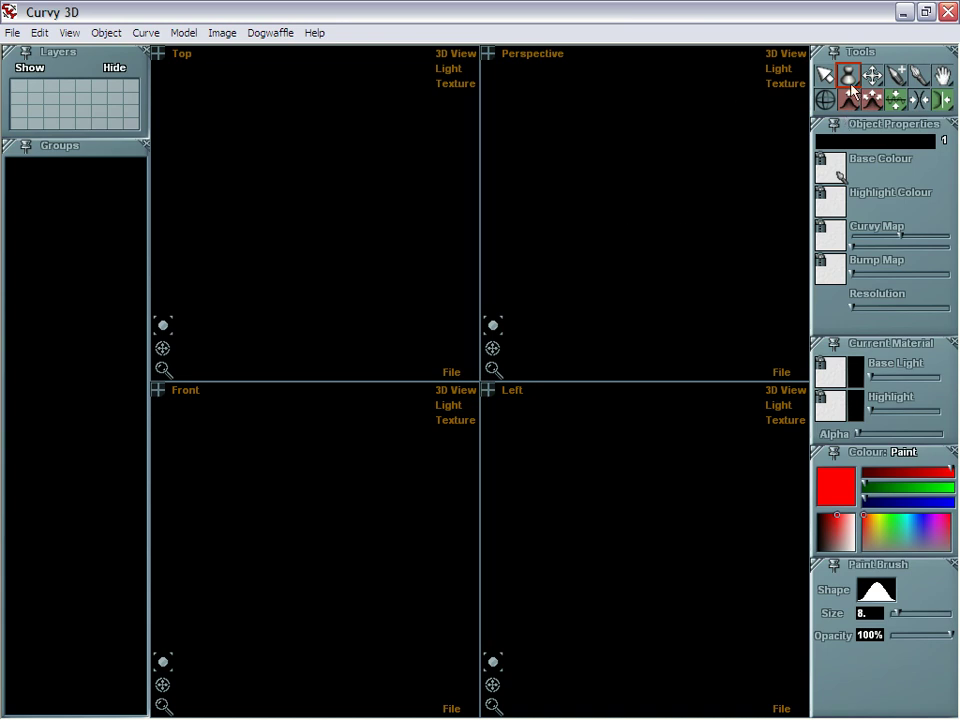
- Draw an open C-shaped line in the Left view with the Create Line tool
left_click(852, 78)
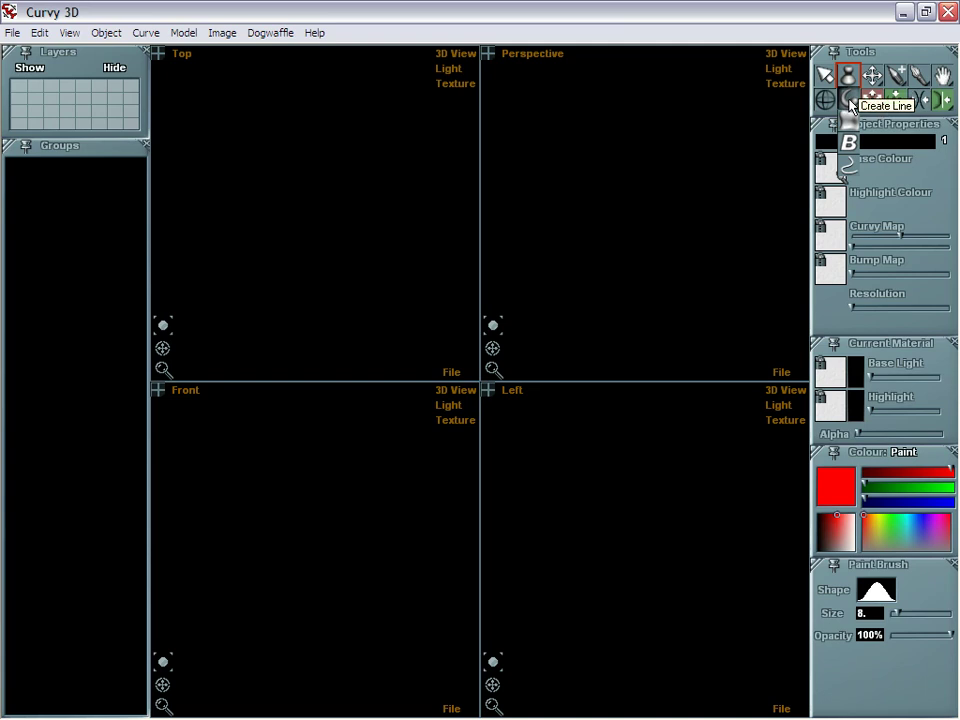
left_click(849, 101)
mouse_move(712, 433)
left_mouse_down()
mouse_move(628, 426)
mouse_move(542, 553)
mouse_move(782, 570)
left_mouse_up()
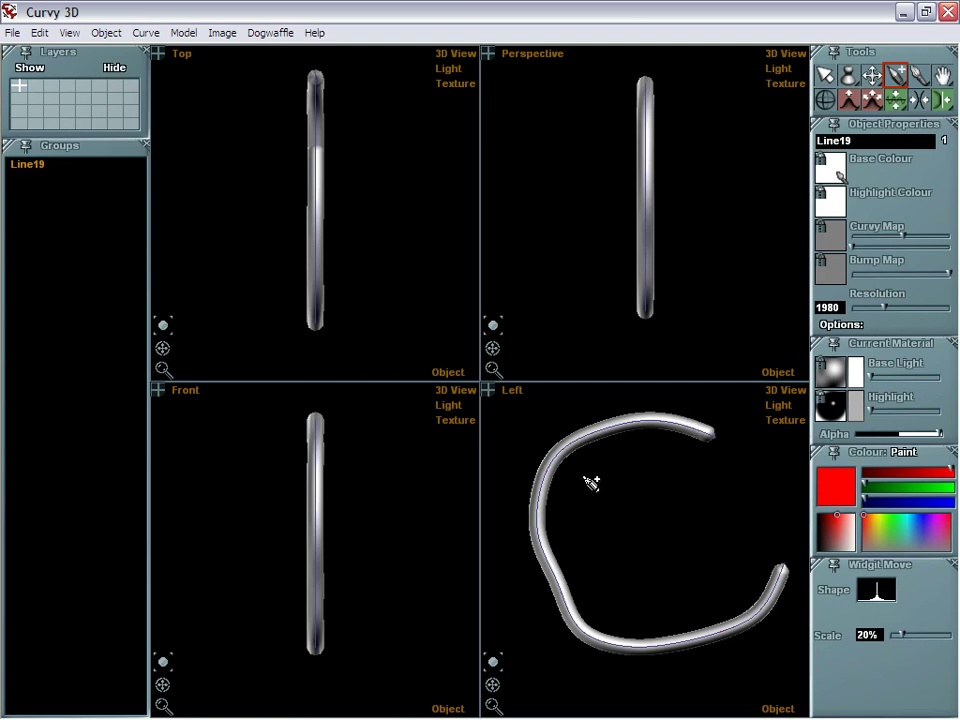
- Try smoothing and redrawing the C-shaped line, and undo back to an empty scene
key("ctrl")
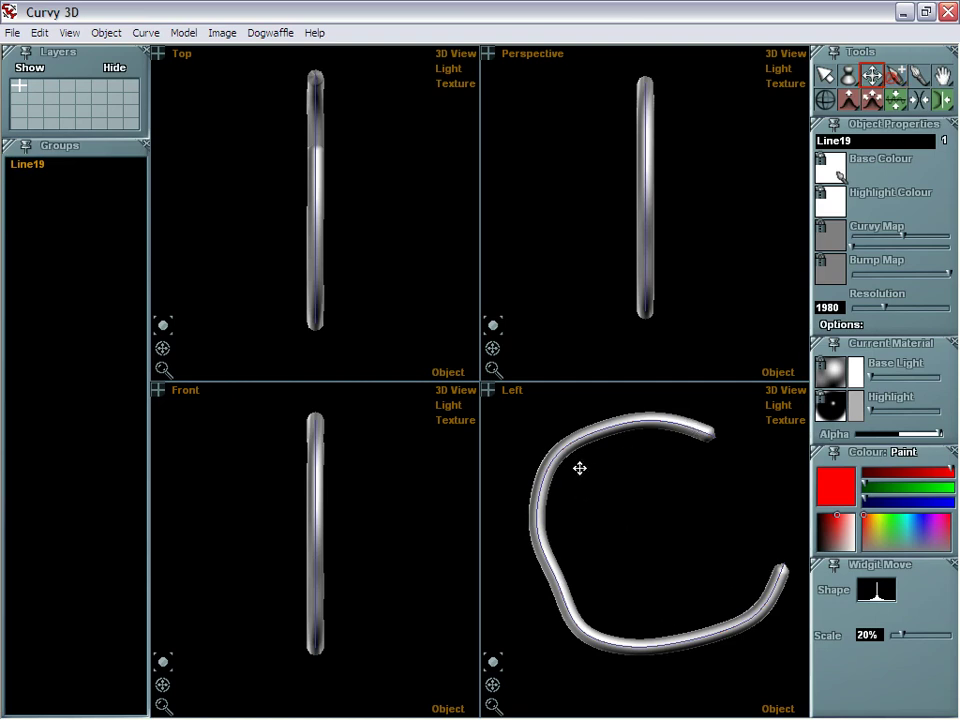
key("shift")
mouse_move(550, 466)
left_mouse_down()
mouse_move(593, 483)
mouse_move(629, 470)
left_mouse_up()
key("d")
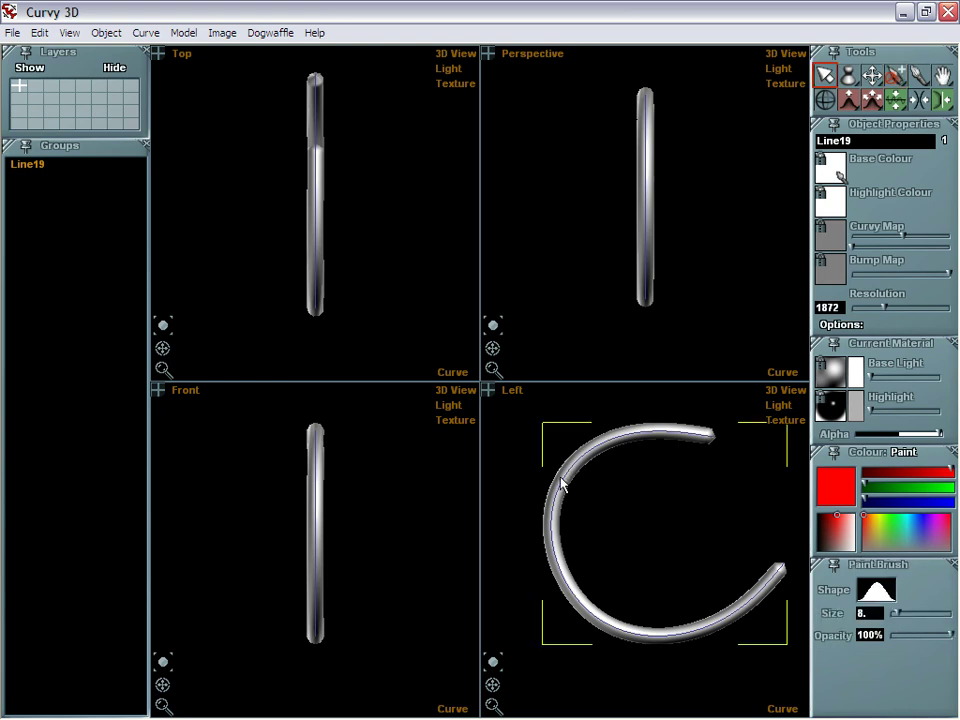
mouse_move(576, 489)
right_mouse_down()
mouse_move(591, 487)
mouse_move(588, 498)
right_mouse_up()
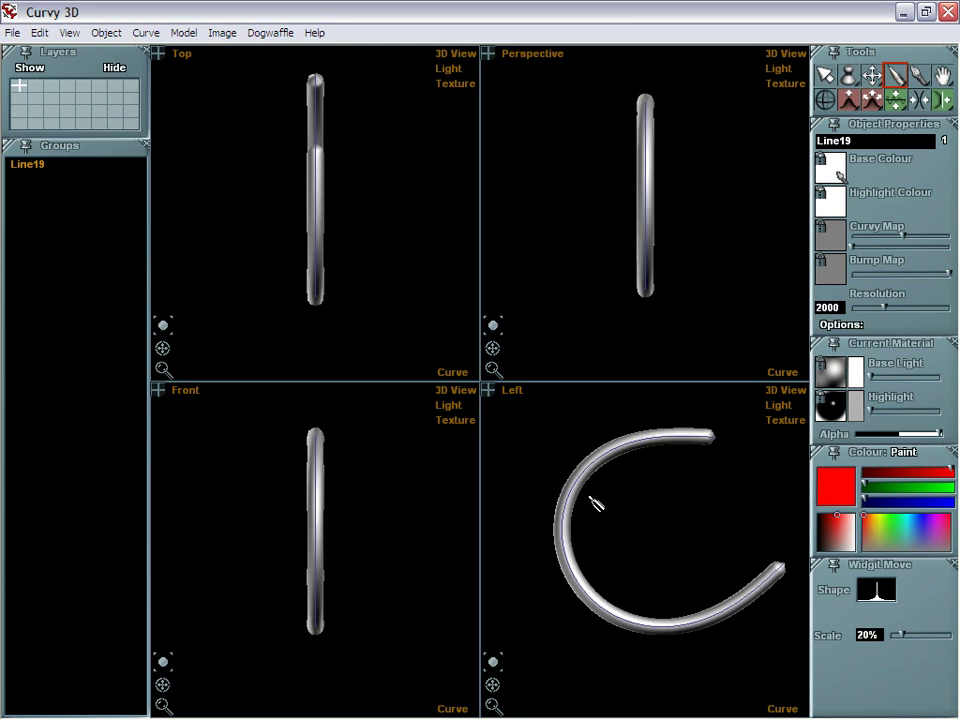
left_click_drag(735, 428, 722, 474)
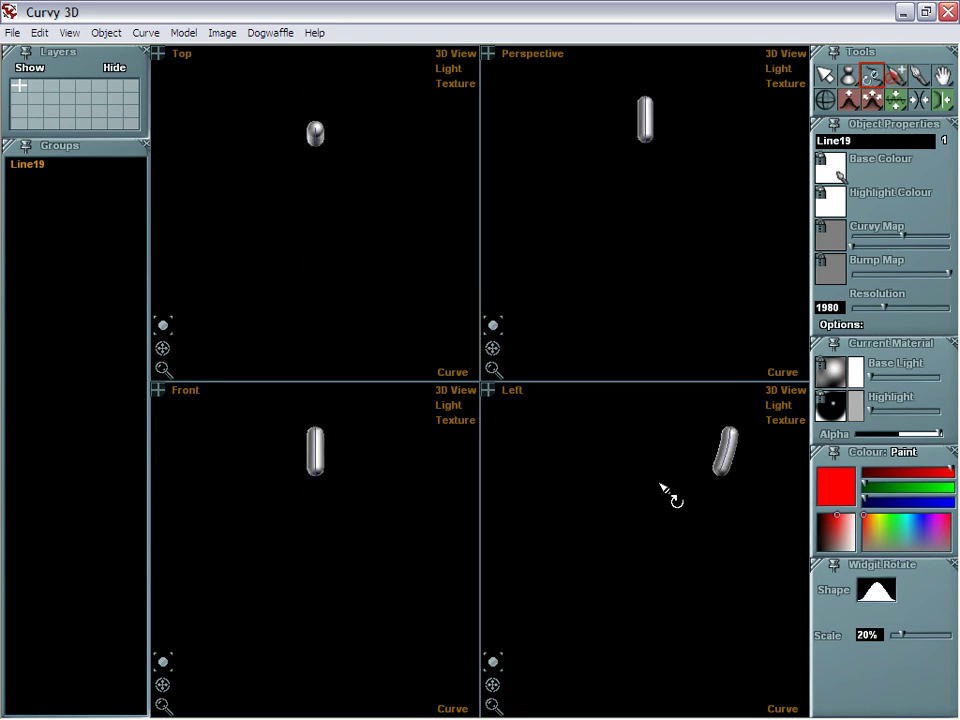
key("ctrl+z")
key("ctrl+z")
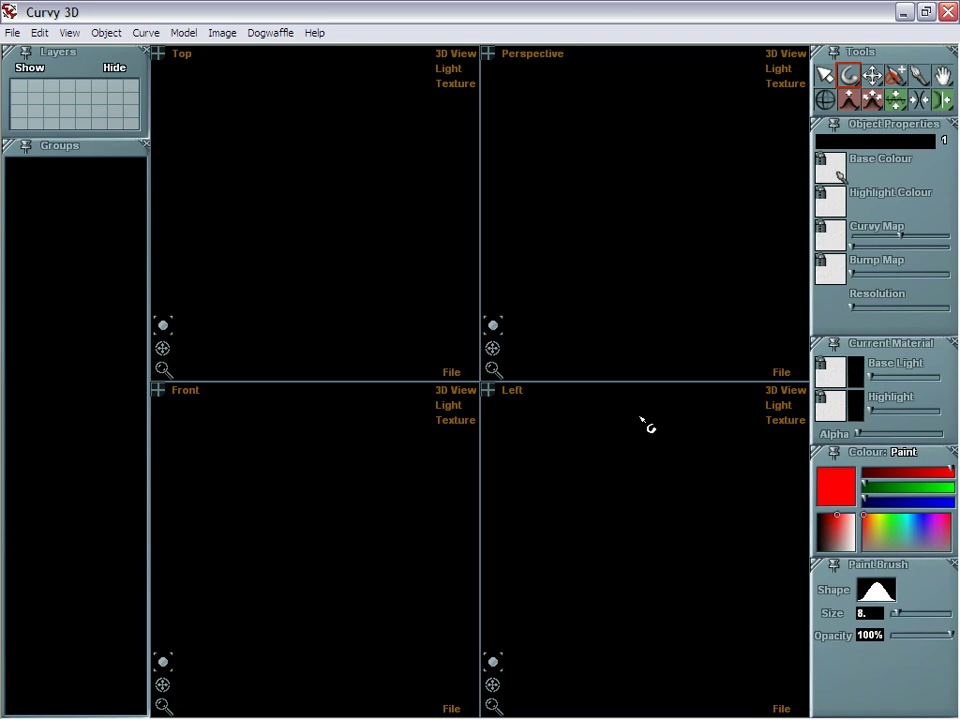
- Draw a large C-shaped line in the Left view, thick at its upper end and tapering to a point at the other, and deselect it
mouse_move(617, 410)
left_mouse_down()
mouse_move(669, 647)
mouse_move(750, 508)
left_mouse_up()
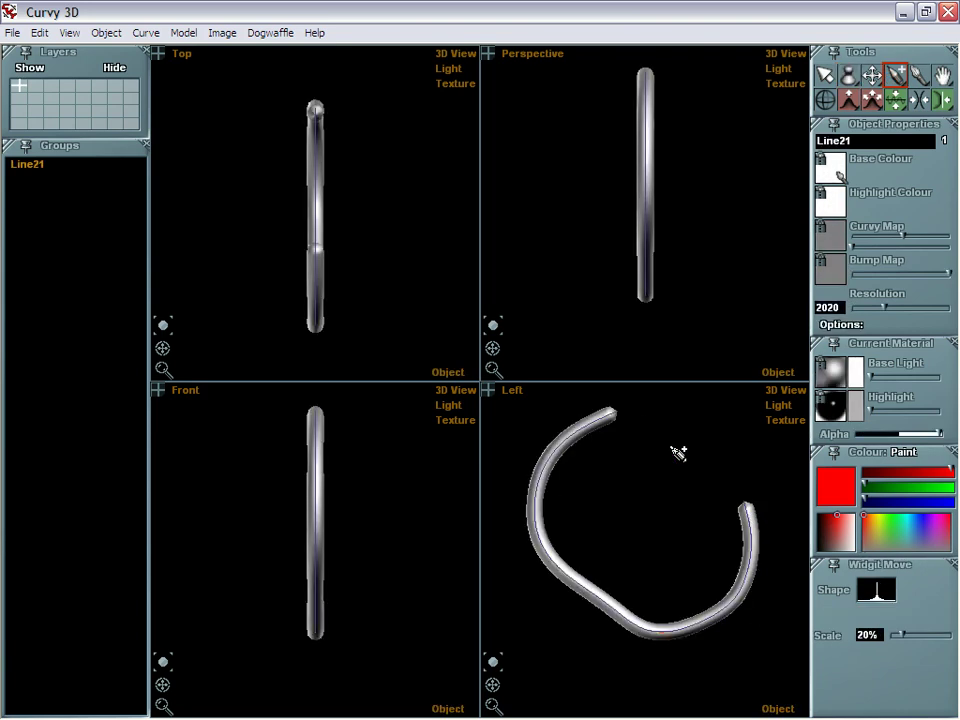
left_click_drag(631, 391, 615, 444)
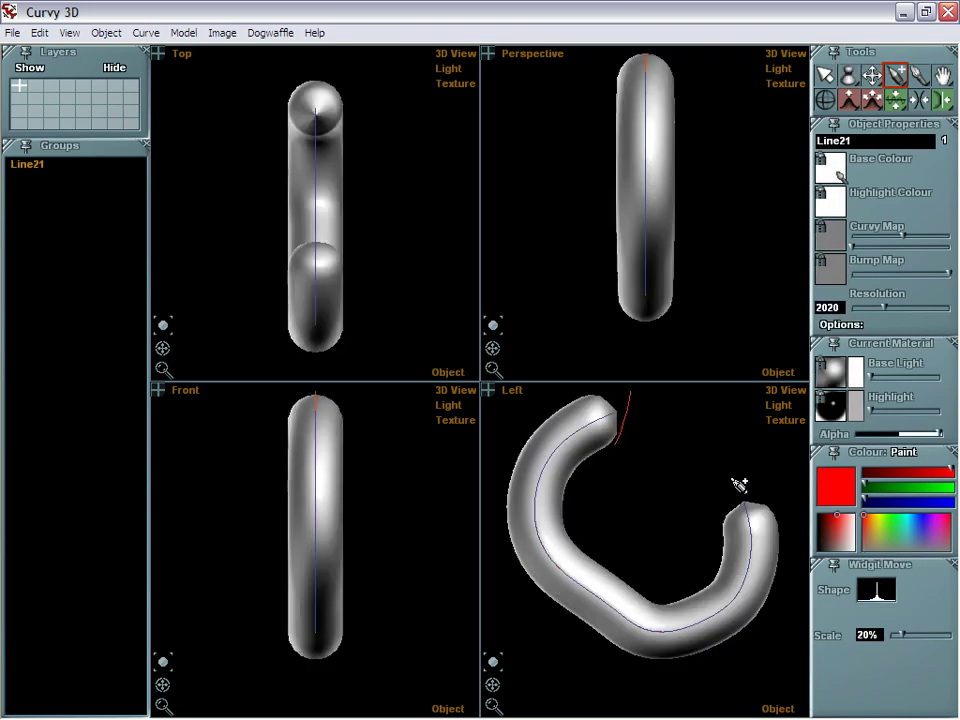
left_click_drag(746, 484, 736, 487)
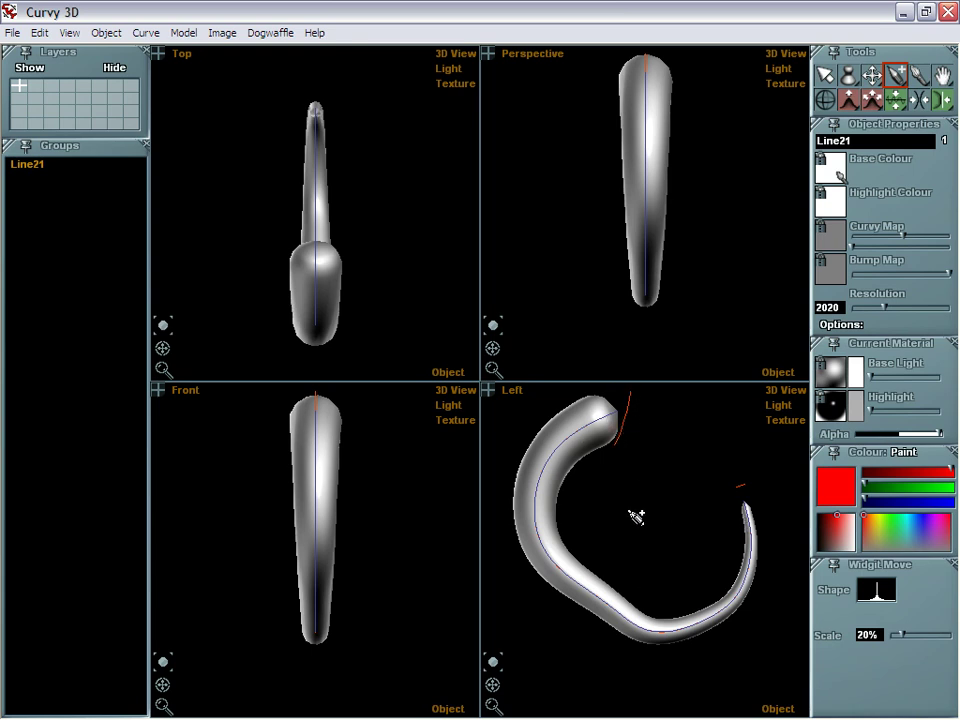
key("space")
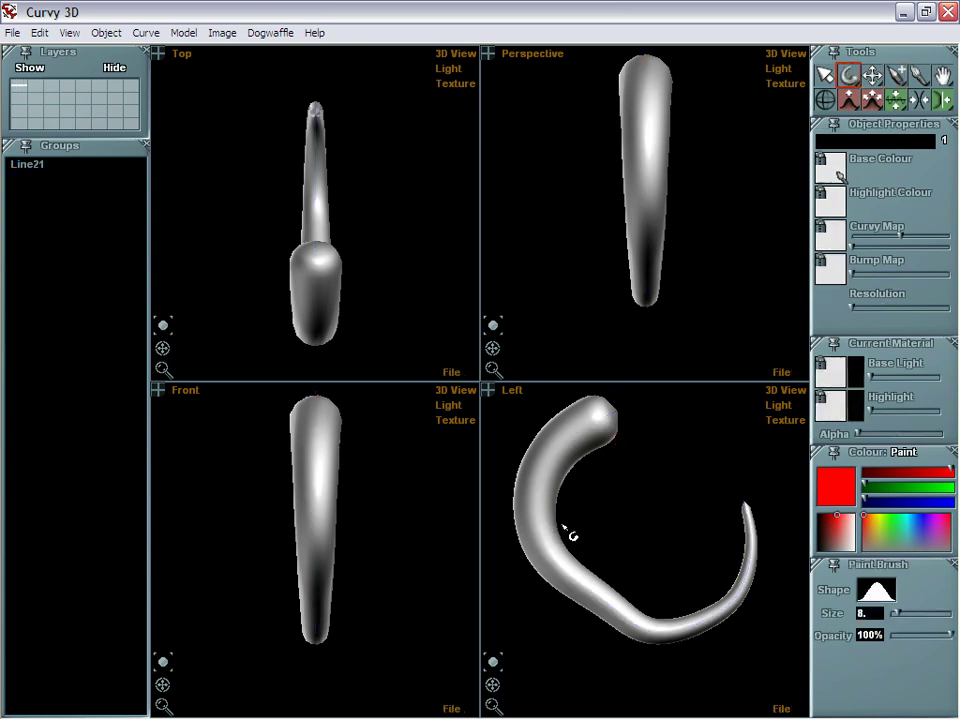
- Draw three tapered branches in the Left view growing from the inner side of the main curve, thick at the base and pointed at the tip
left_click_drag(555, 535, 703, 454)
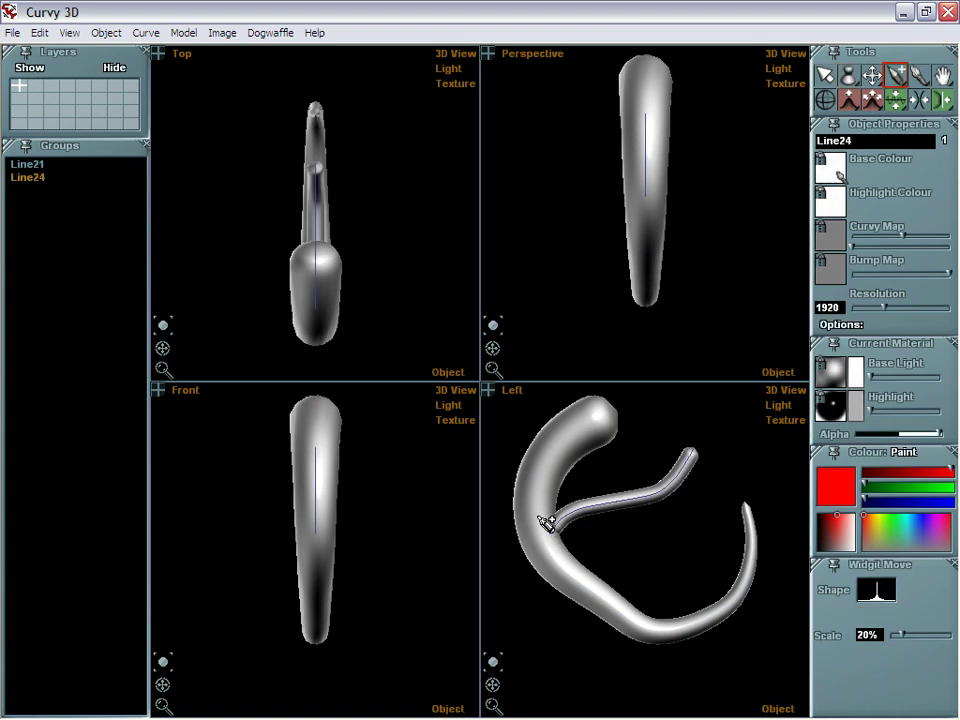
key("p")
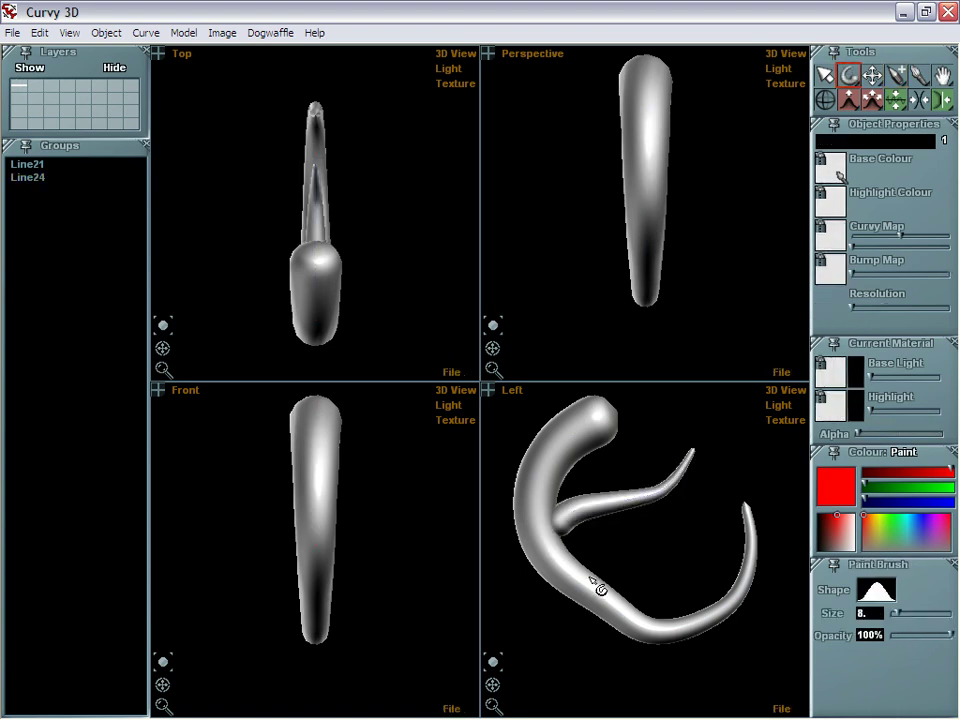
left_click_drag(598, 587, 705, 511)
left_click_drag(589, 578, 596, 589)
left_click_drag(728, 517, 711, 504)
key("p")
mouse_move(643, 620)
left_mouse_down()
mouse_move(628, 616)
mouse_move(635, 621)
left_mouse_up()
left_click_drag(725, 549, 717, 546)
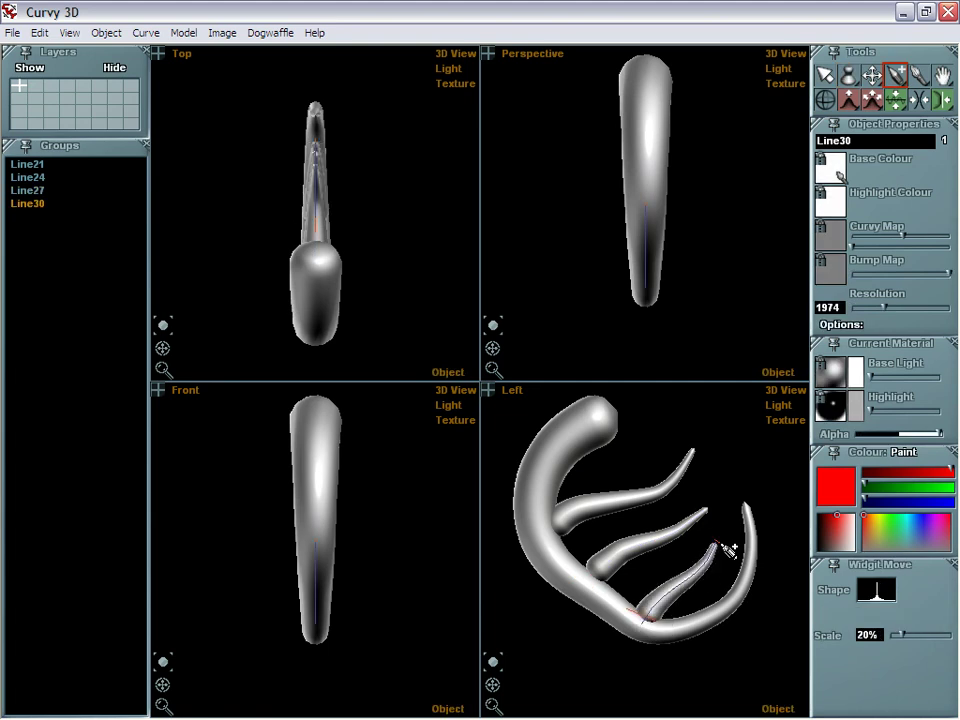
key("Escape")
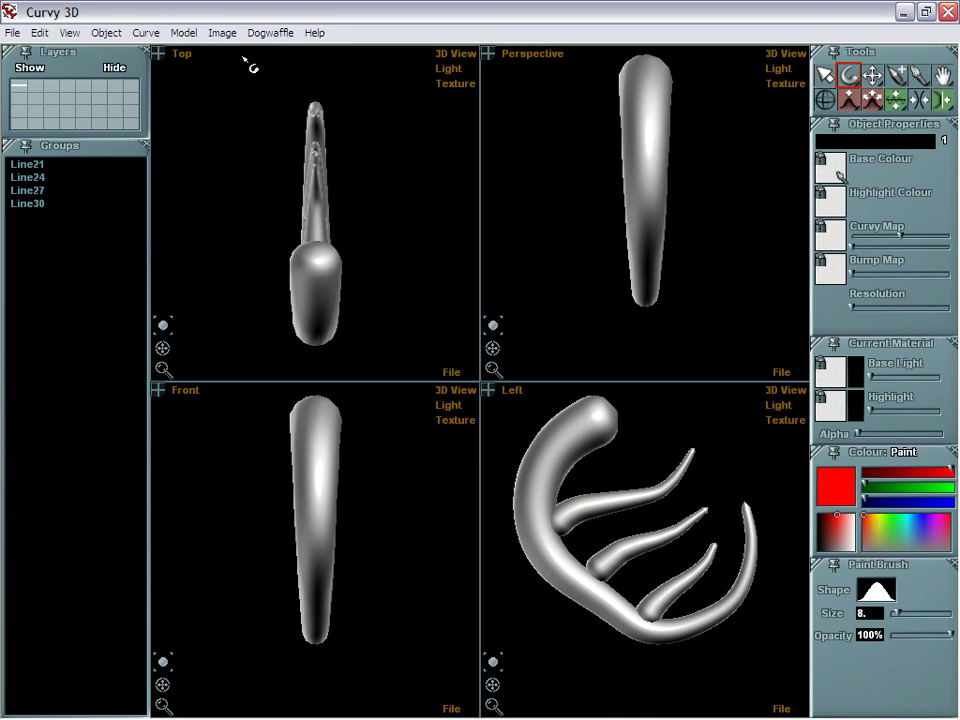
- Quick-merge all the lines into a single mesh and smooth it so the branch joints blend
left_click(183, 33)
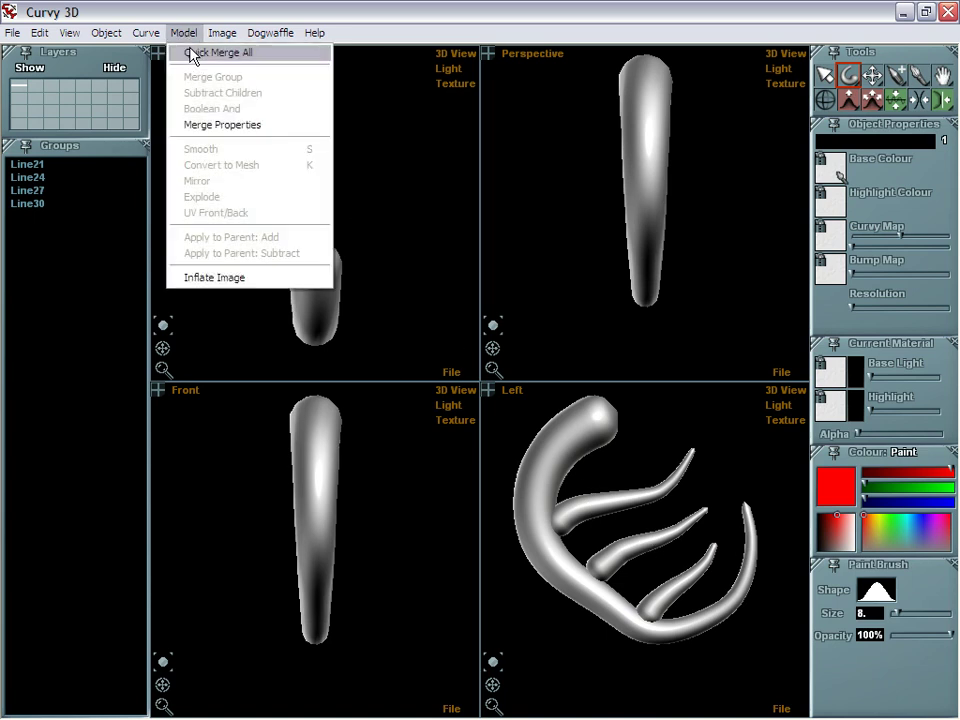
left_click(192, 53)
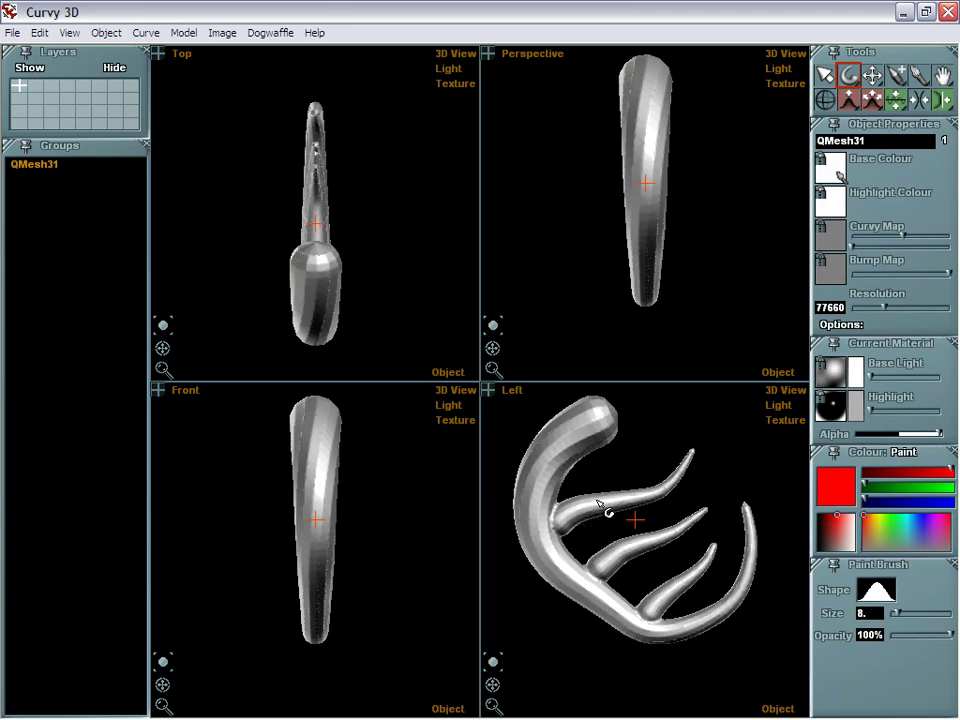
left_click_drag(574, 508, 579, 510, "shift")
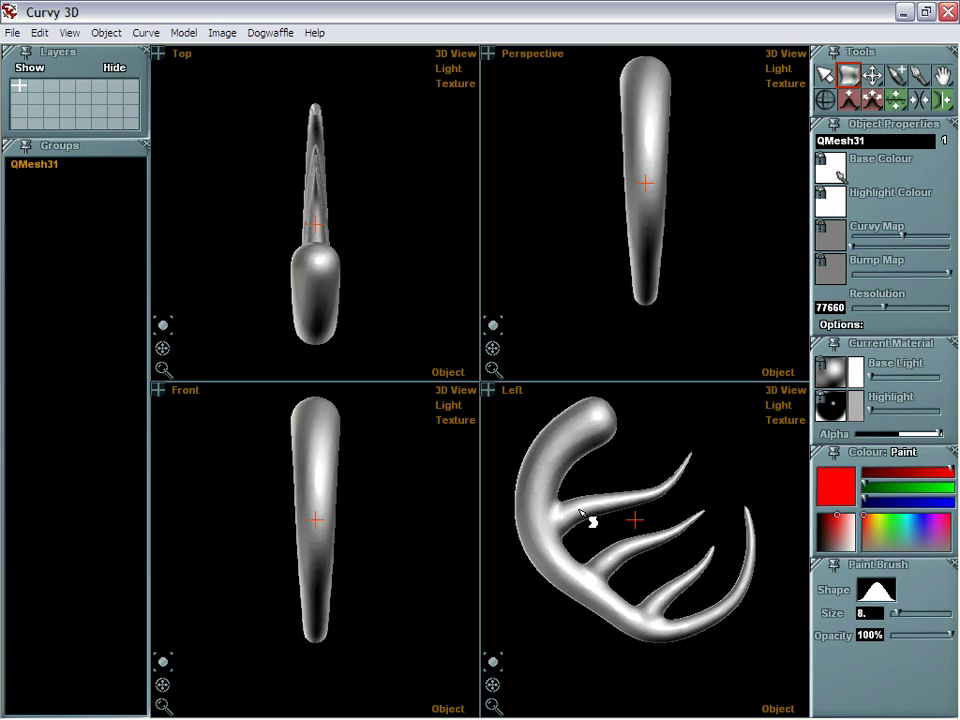
left_click(579, 510, "shift")
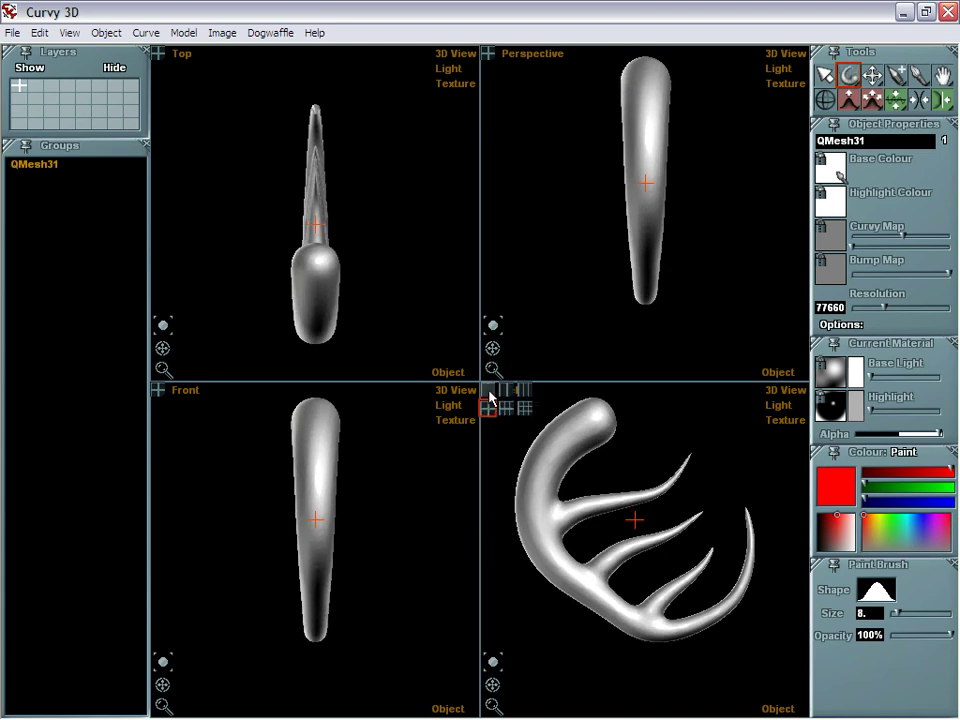
- Maximise the Left view and pull four long thin spikes out of the body's lower outer edge with Widgit Move
left_click(488, 390)
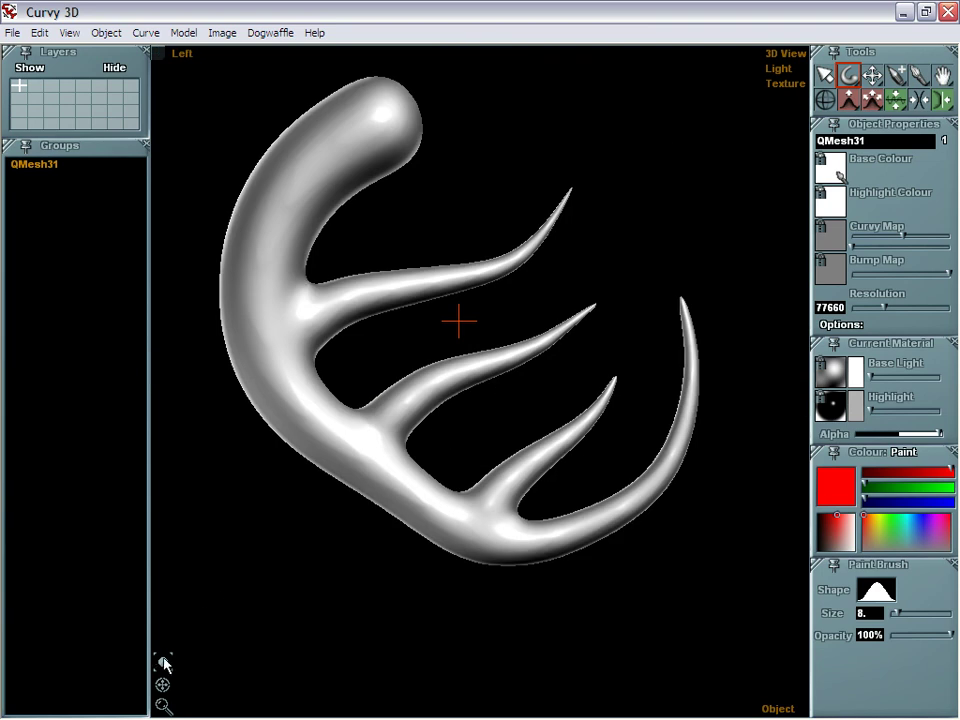
left_click_drag(162, 688, 350, 684)
left_click_drag(520, 675, 336, 583)
mouse_move(873, 84)
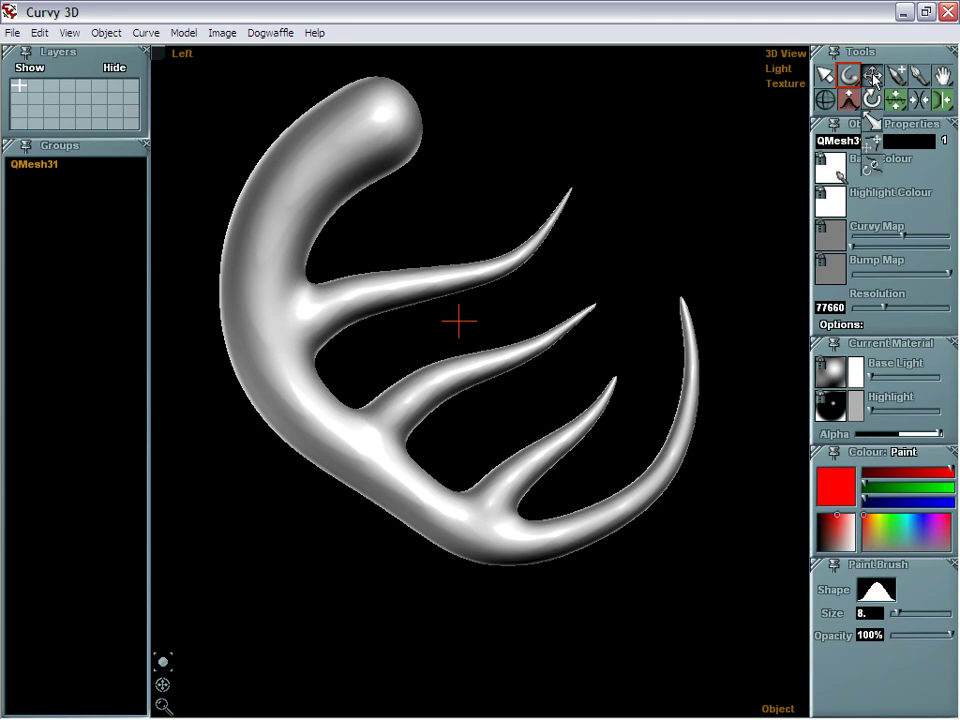
left_click(874, 150)
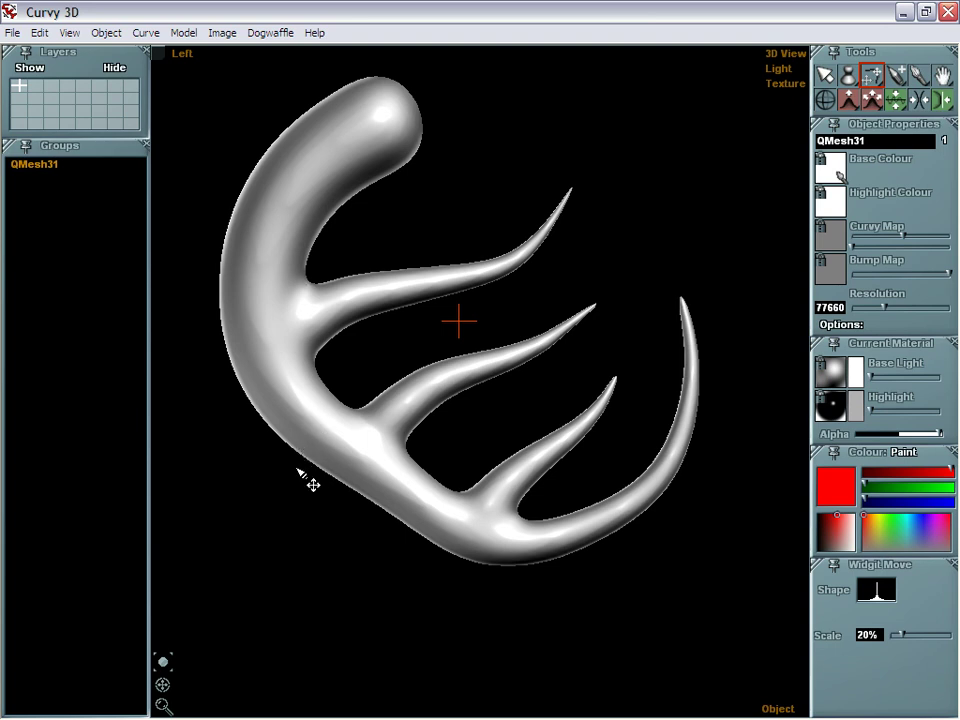
left_click_drag(300, 452, 248, 536)
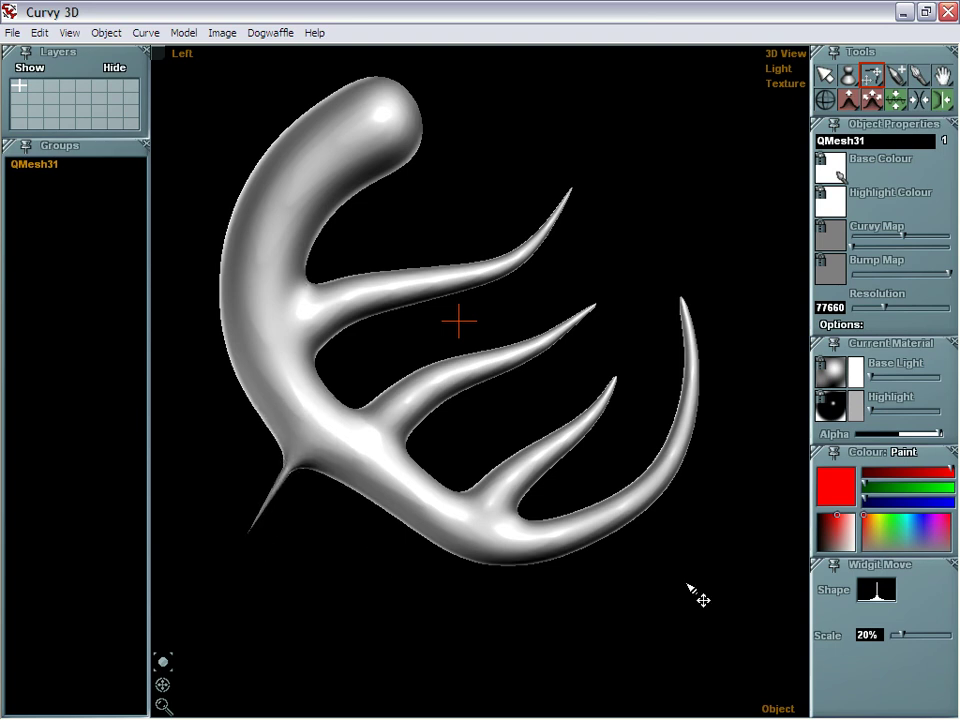
left_click_drag(886, 592, 839, 616)
left_click_drag(332, 476, 274, 590)
left_click_drag(375, 512, 336, 660)
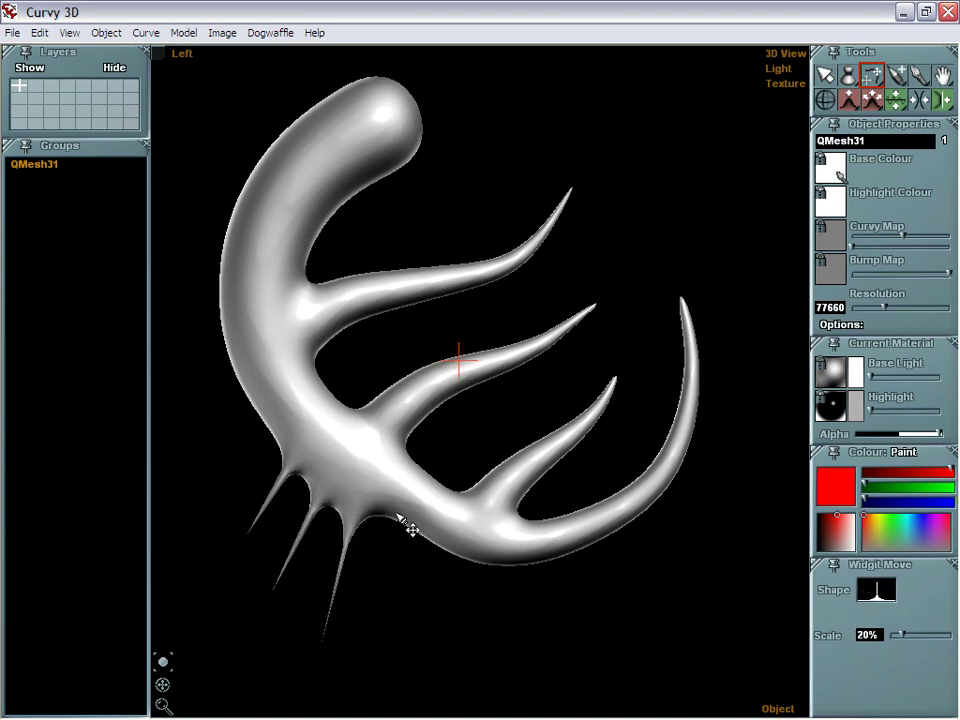
left_click_drag(405, 525, 409, 688)
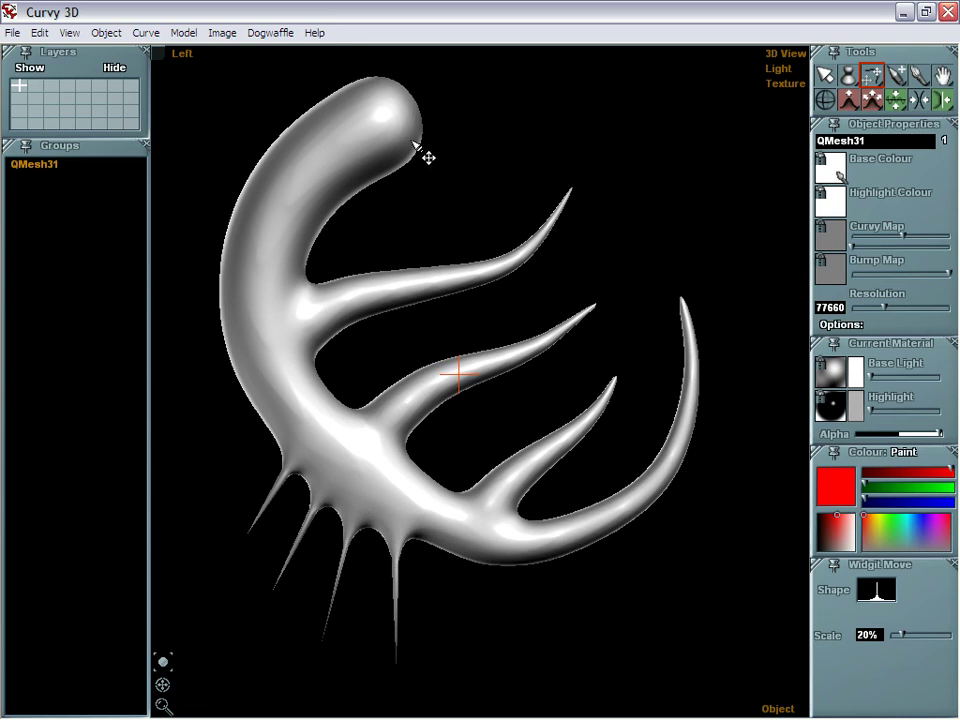
- Pull two spikes out of the body's thick rounded end and push small dents into the surface along its length
left_click_drag(433, 156, 501, 197)
left_click_drag(414, 109, 518, 108)
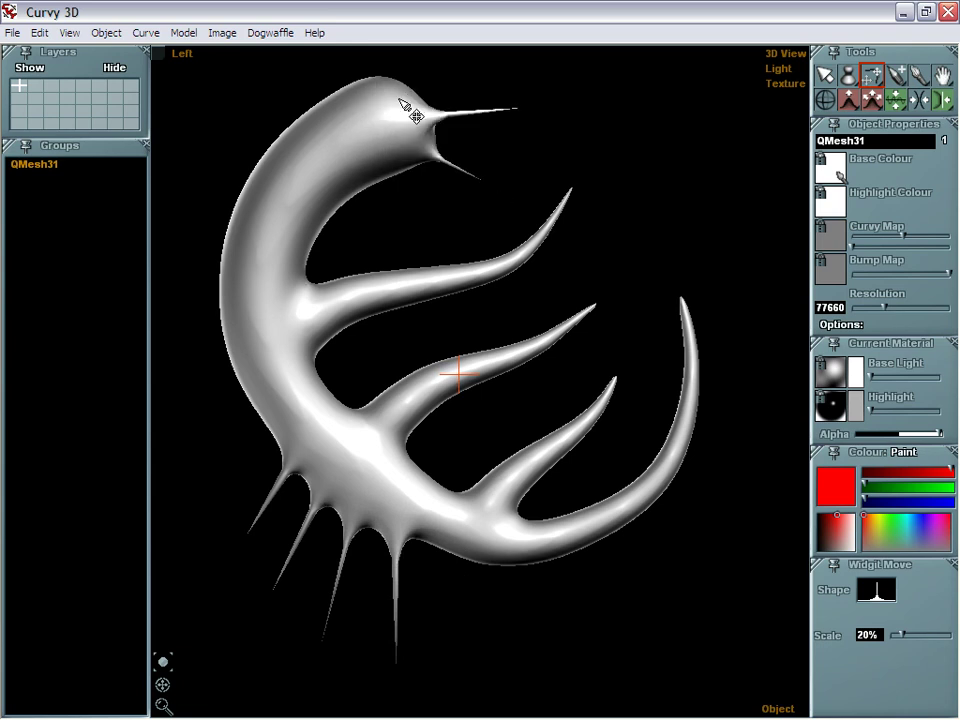
left_click_drag(302, 134, 322, 176)
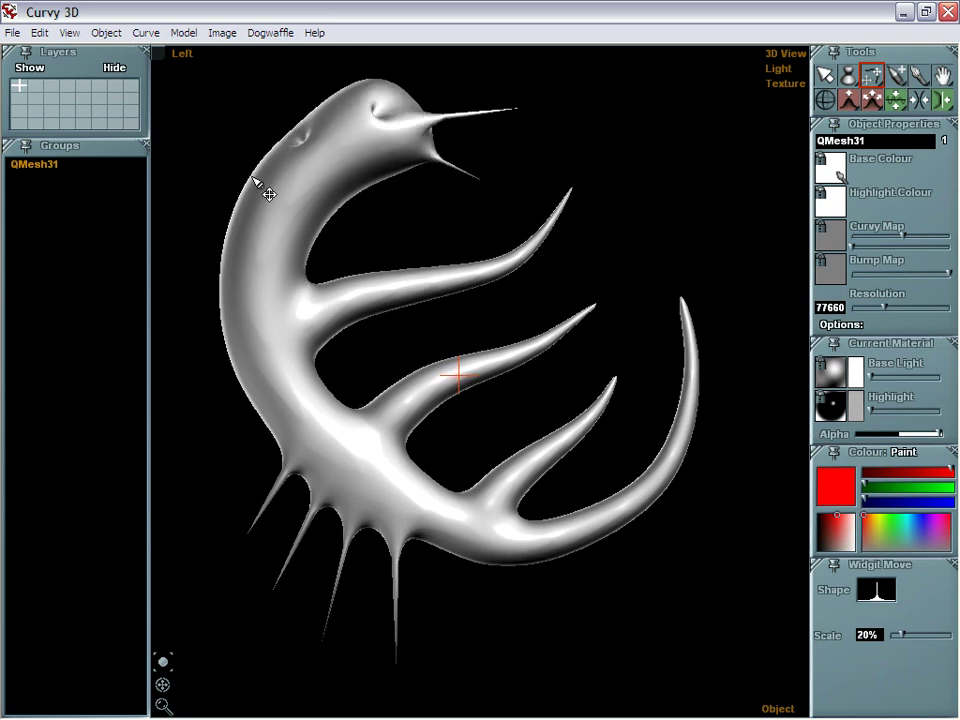
left_click_drag(238, 234, 284, 241)
left_click_drag(232, 288, 281, 282)
left_click_drag(308, 388, 265, 389)
- Pull one spike through the body's outer side and one through its underside, and fork the middle branch's tip
left_click_drag(294, 328, 158, 394)
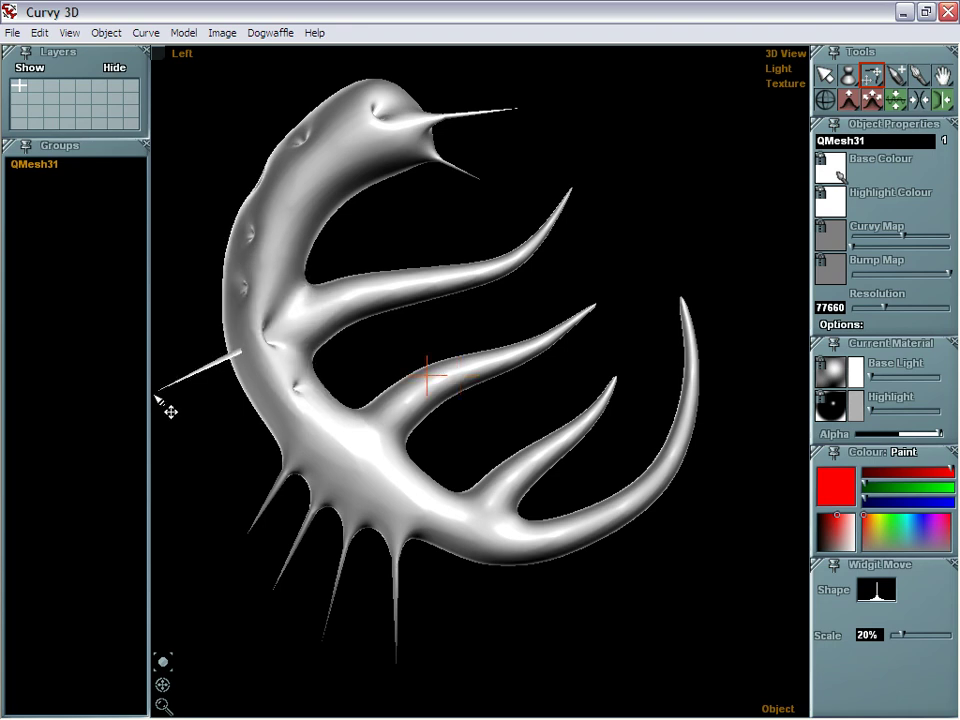
left_click_drag(482, 520, 453, 641)
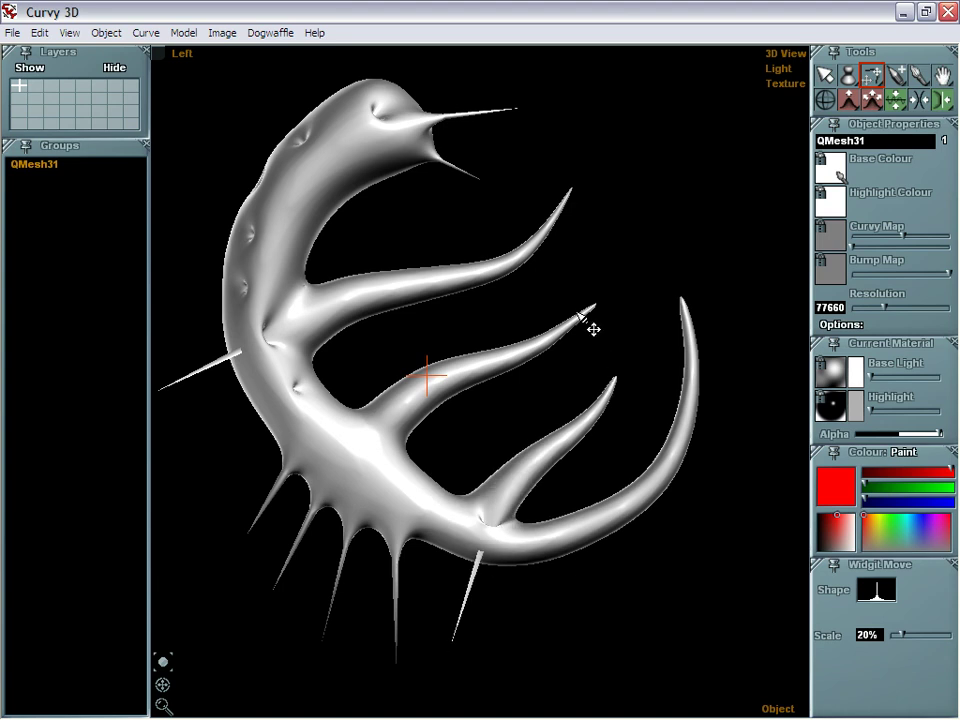
left_click_drag(585, 315, 572, 290)
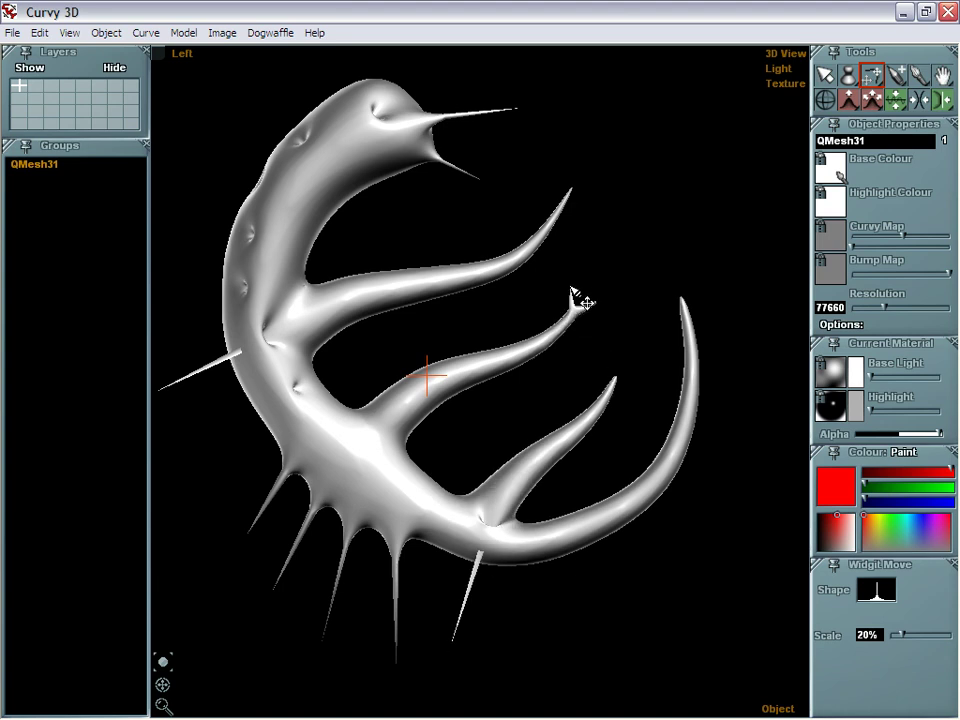
- Inflate the outer halves of the upper and middle branches into rounded bulges with the Warp Brush
left_click(872, 99)
left_click_drag(503, 272, 499, 257)
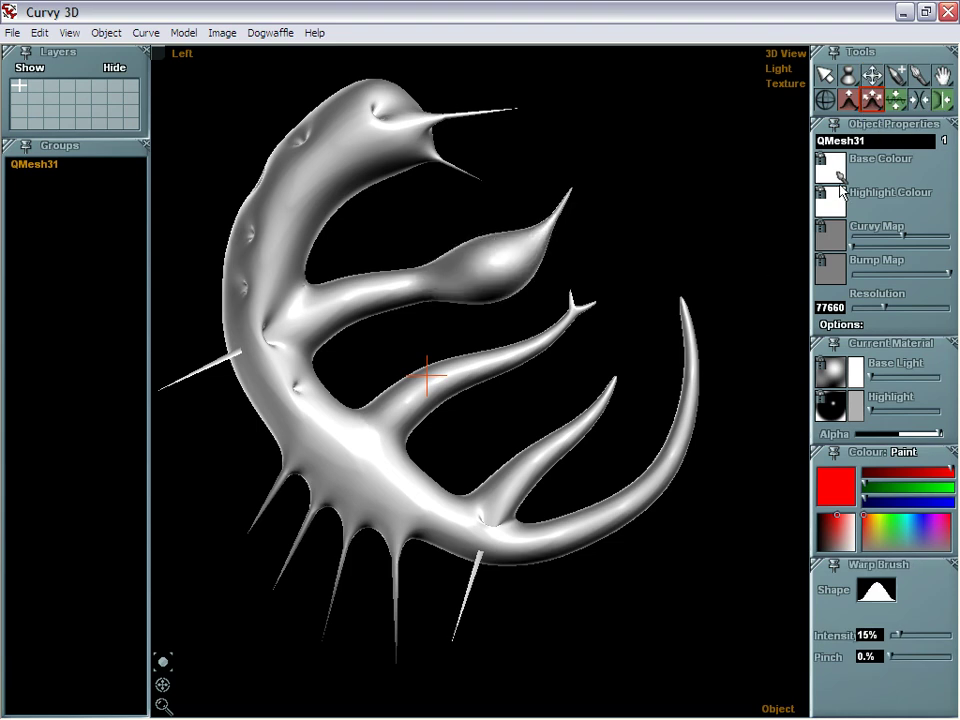
left_click_drag(512, 362, 522, 366)
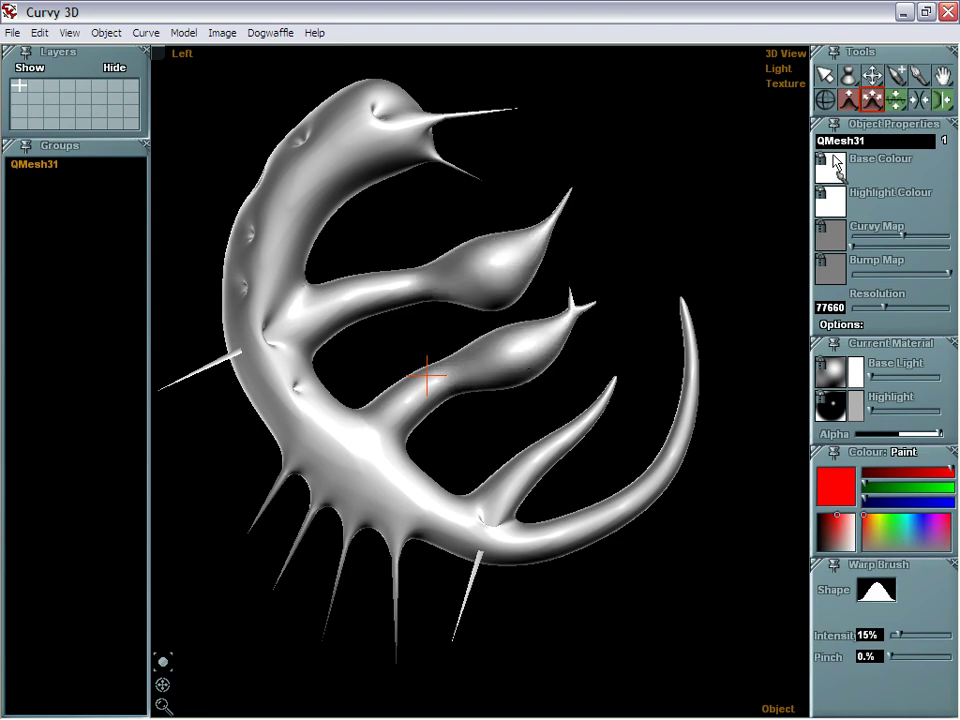
mouse_move(873, 100)
left_click(825, 99)
mouse_move(719, 157)
left_mouse_down()
mouse_move(698, 171)
mouse_move(745, 153)
mouse_move(706, 176)
left_mouse_up()
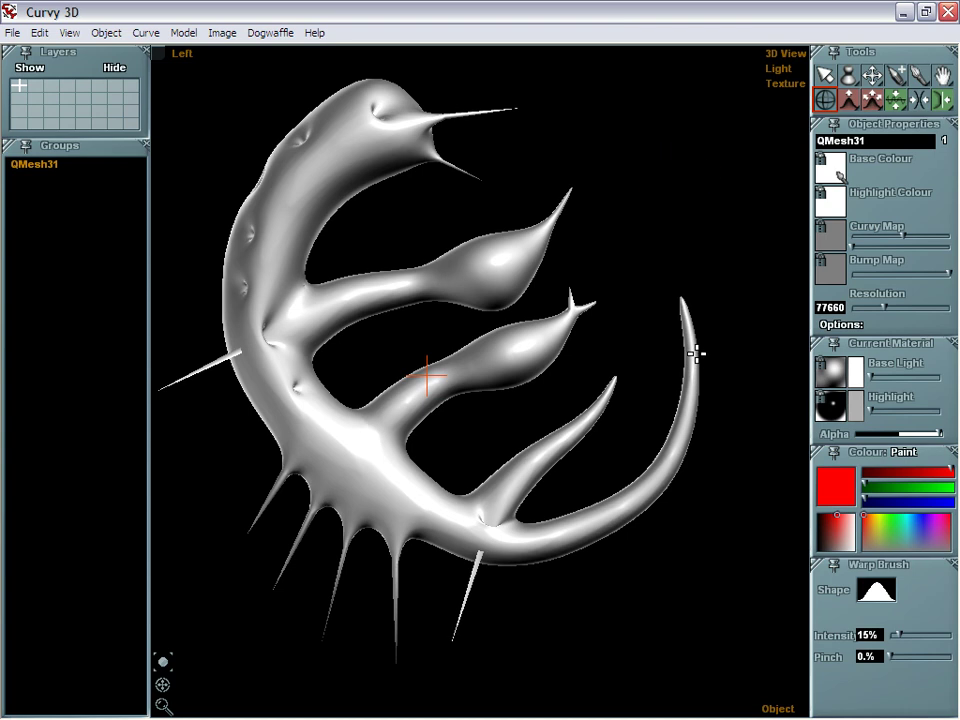
- Shrink the thin tail near its tip with the Warp Brush, and swell bulges at that spot and further down the tail
left_click(870, 106)
left_click(690, 353)
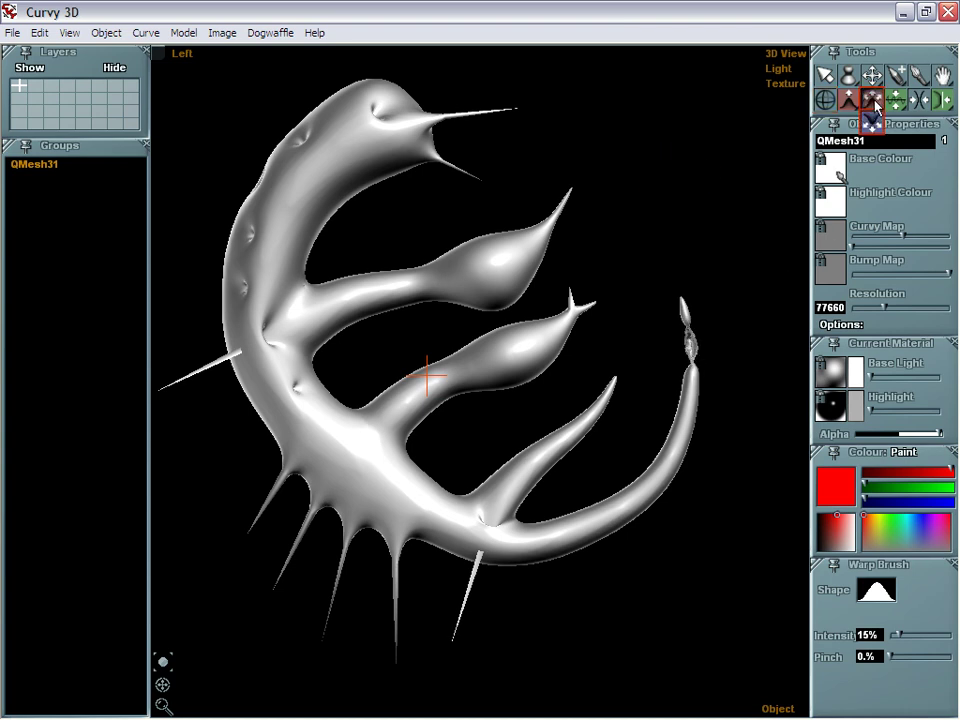
mouse_move(692, 344)
left_mouse_down()
mouse_move(691, 355)
mouse_move(702, 354)
mouse_move(692, 354)
left_mouse_up()
left_click(678, 438)
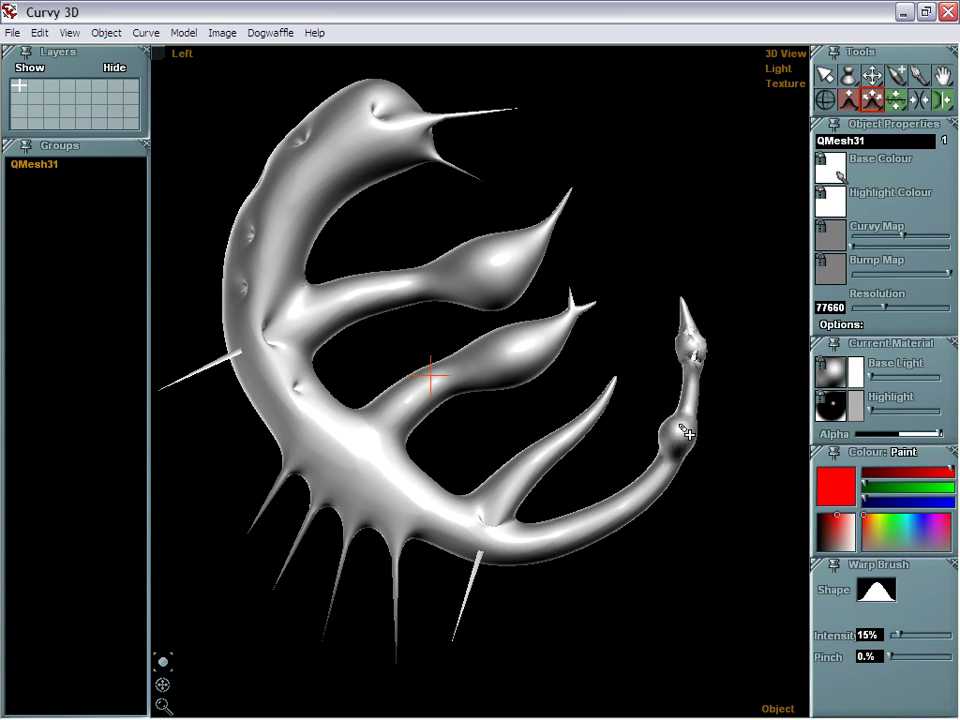
- Undo the last bulges on the thin tail, and swell two smooth round bulges near its tip and further down
key("ctrl+z")
key("ctrl+z")
key("ctrl+z")
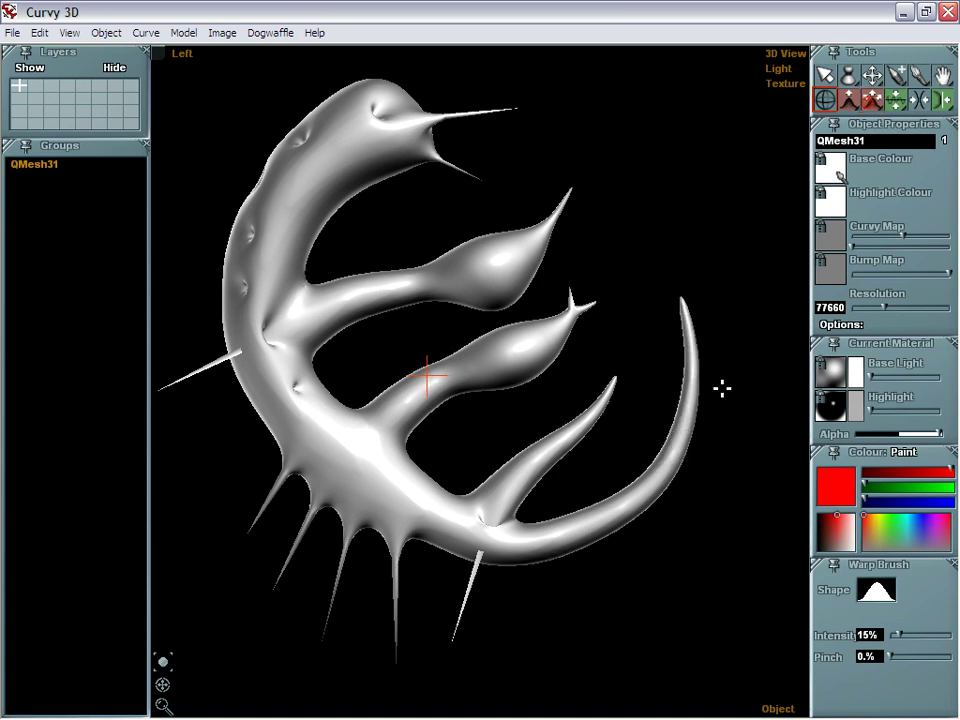
left_click(690, 363)
left_click(667, 451)
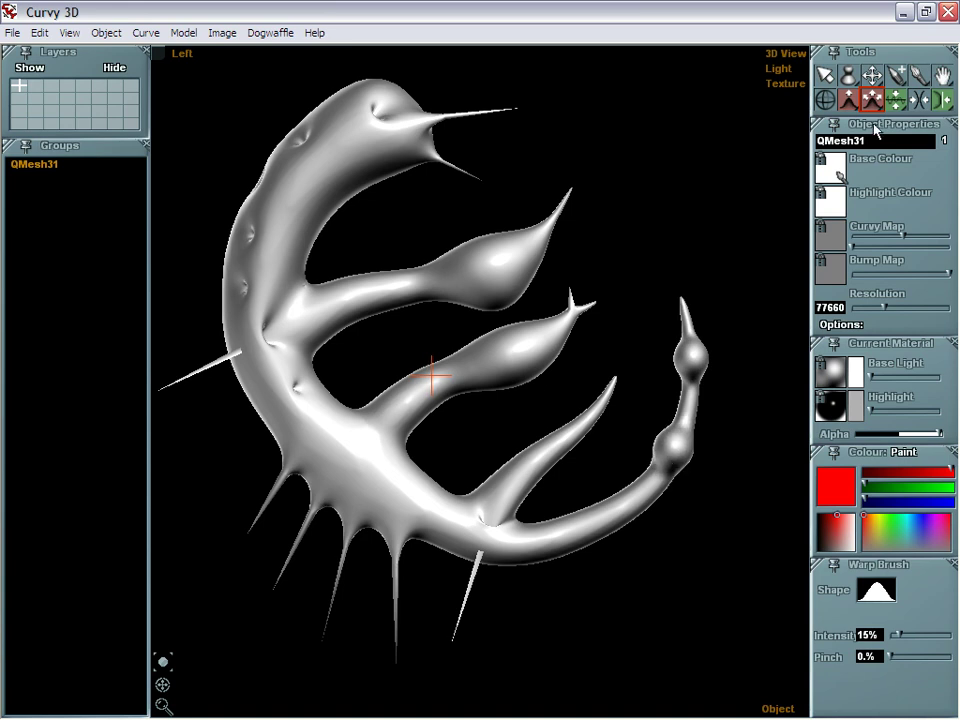
- Soften the upper bulge on the thin tail with Warp Smooth at 100% intensity
mouse_move(898, 107)
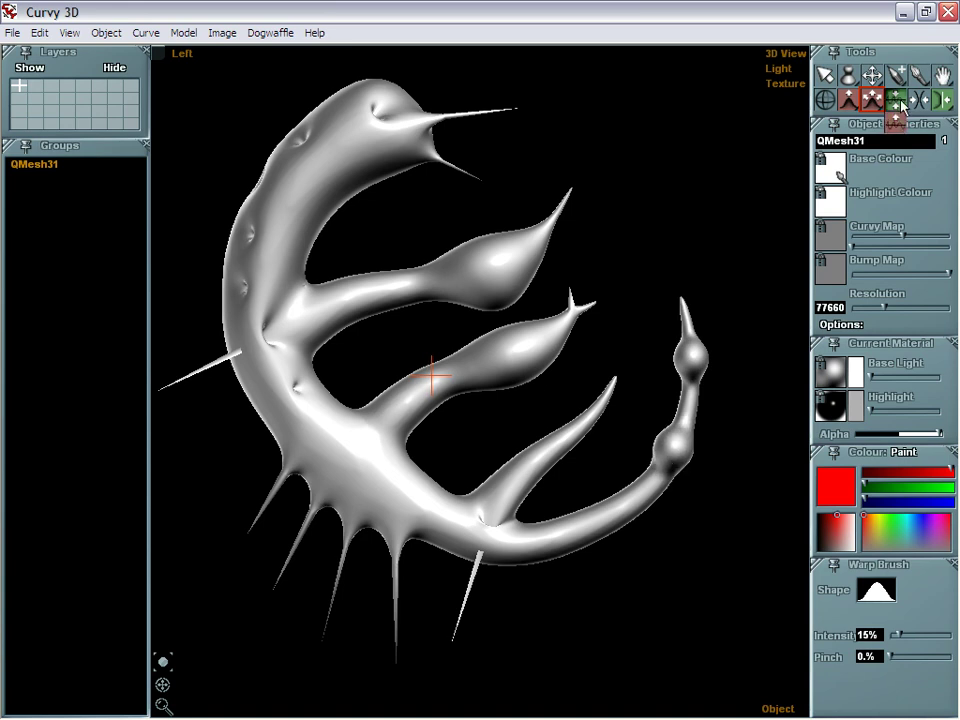
left_click(901, 105)
mouse_move(692, 362)
left_mouse_down()
mouse_move(690, 350)
mouse_move(704, 357)
left_mouse_up()
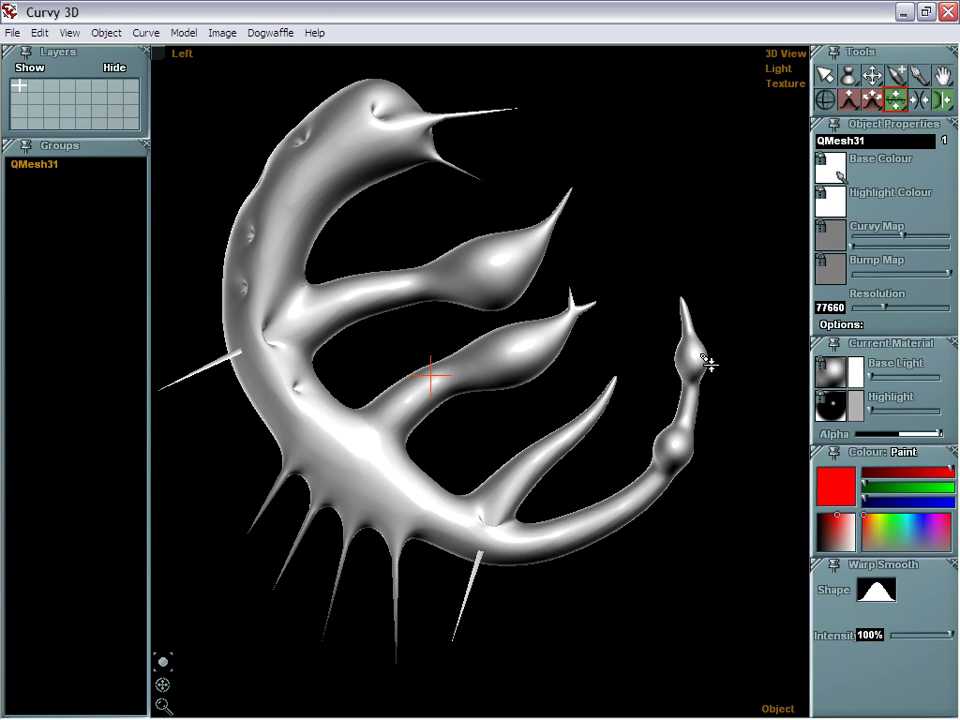
- Roughen the thin tail around its two bulges and the outer part of the lowest branch with the noise brush
left_click(895, 121)
mouse_move(697, 404)
left_mouse_down()
mouse_move(692, 435)
mouse_move(625, 518)
mouse_move(572, 553)
mouse_move(579, 521)
left_mouse_up()
left_click_drag(683, 315, 689, 289)
mouse_move(608, 374)
left_mouse_down()
mouse_move(548, 435)
mouse_move(574, 438)
mouse_move(592, 458)
left_mouse_up()
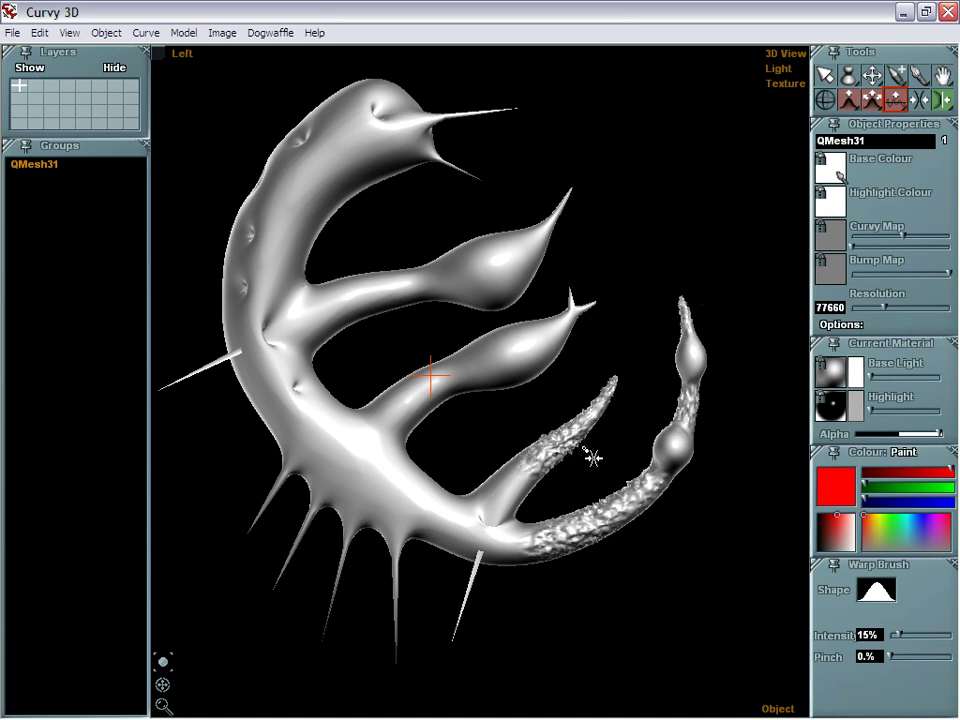
- Smooth the roughness off the tail's tip and the stretch between its two bulges with Warp Smooth
left_click(897, 104)
left_click(900, 102)
mouse_move(699, 335)
left_mouse_down()
mouse_move(690, 309)
mouse_move(687, 326)
left_mouse_up()
mouse_move(688, 406)
left_mouse_down()
mouse_move(682, 421)
mouse_move(694, 427)
left_mouse_up()
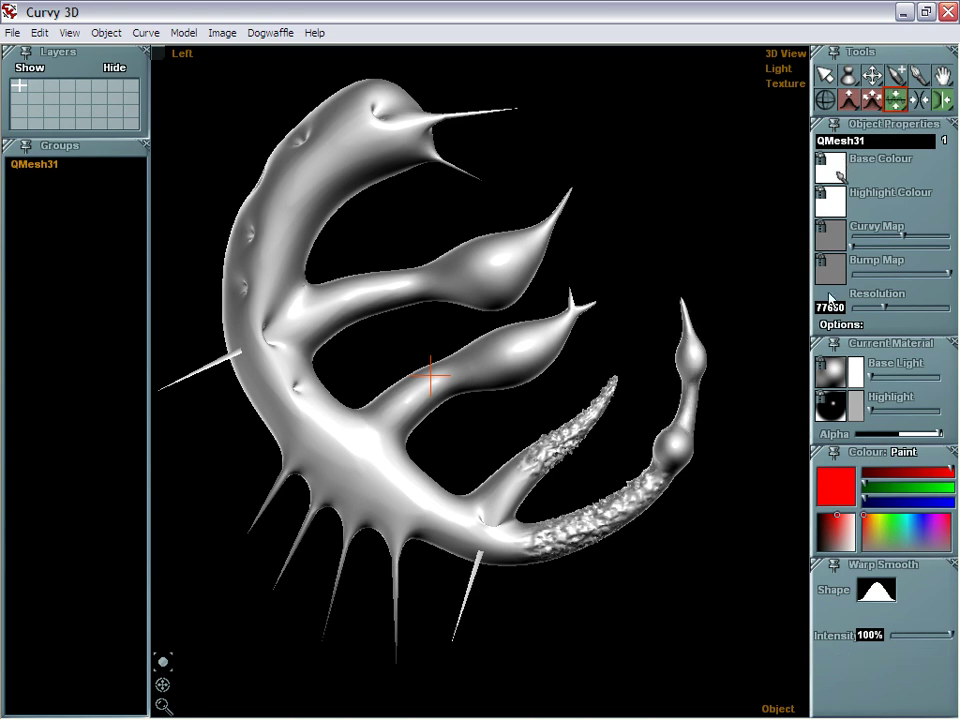
- Twist the stem of the upper branch and the outer side of the body with Widgit Rotate at 20% scale
left_click(875, 80)
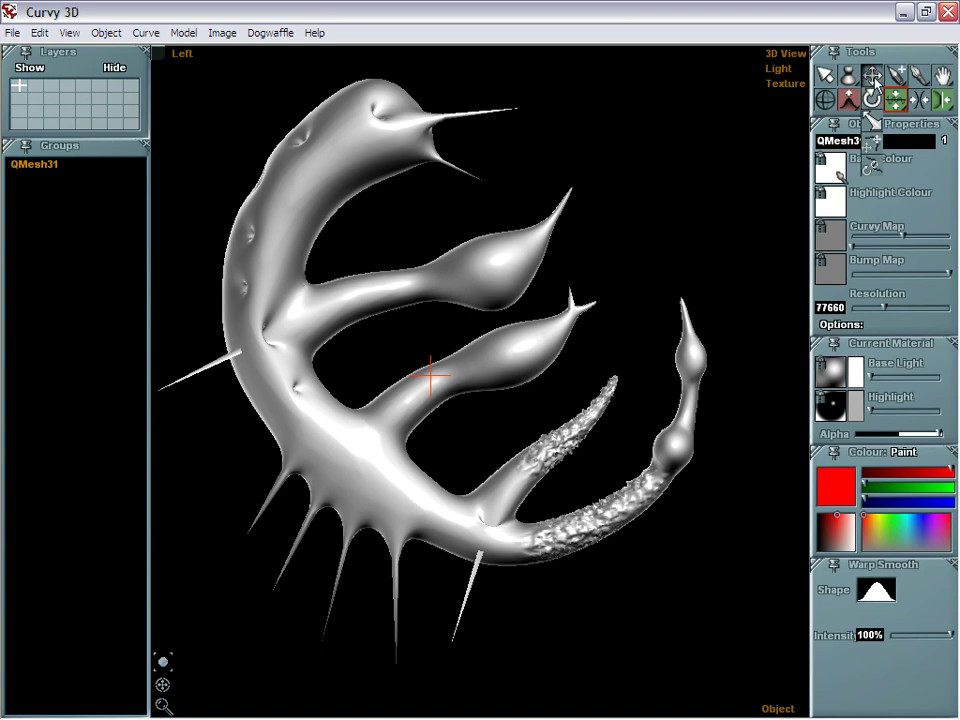
left_click(875, 170)
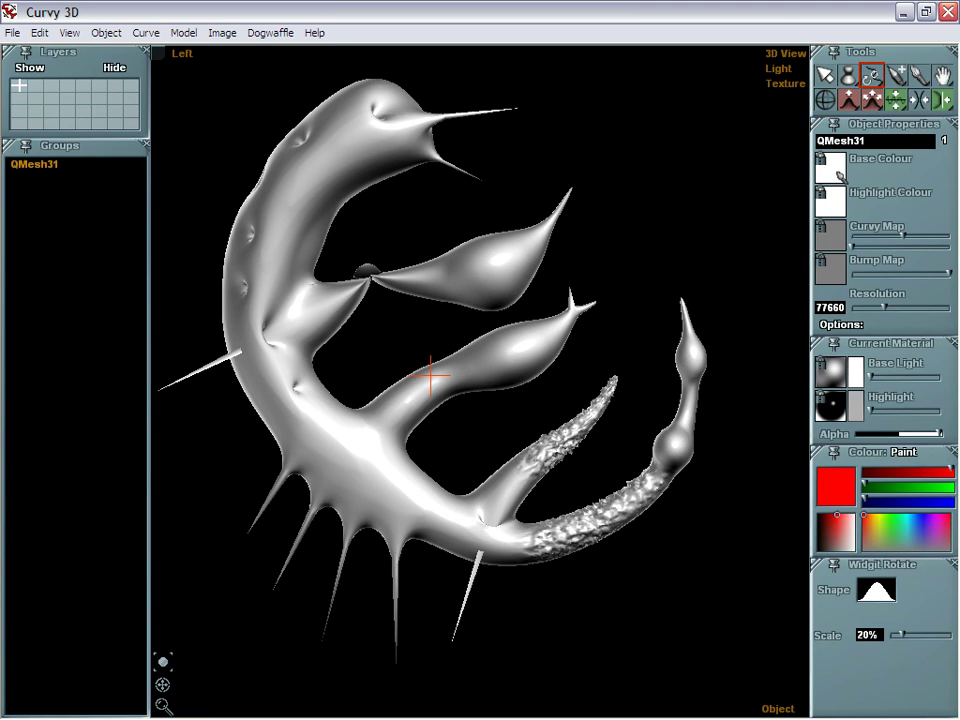
left_click_drag(376, 284, 350, 281)
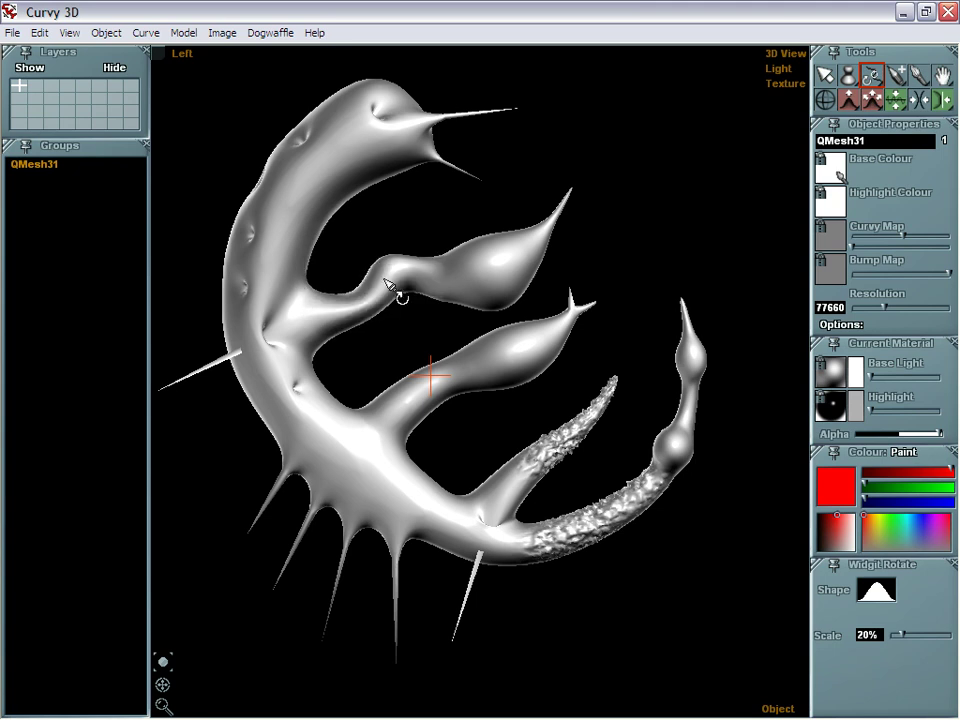
left_click_drag(265, 416, 259, 442)
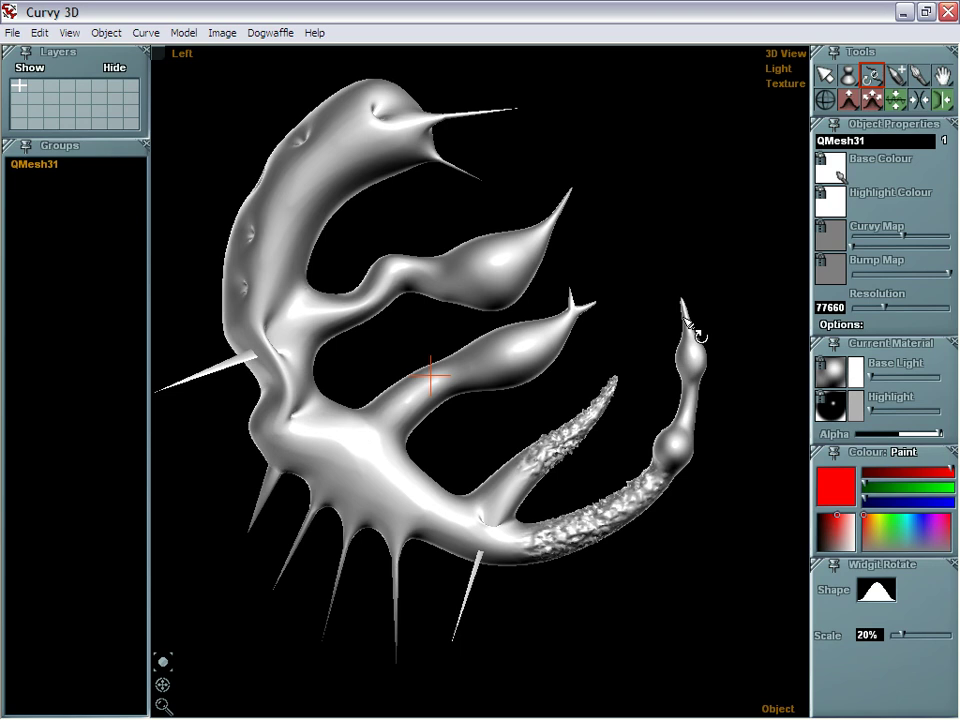
- With Widgit Move at 47% scale, pull spikes out of the body below the middle branch and the upper branch's outer end
left_click(871, 78)
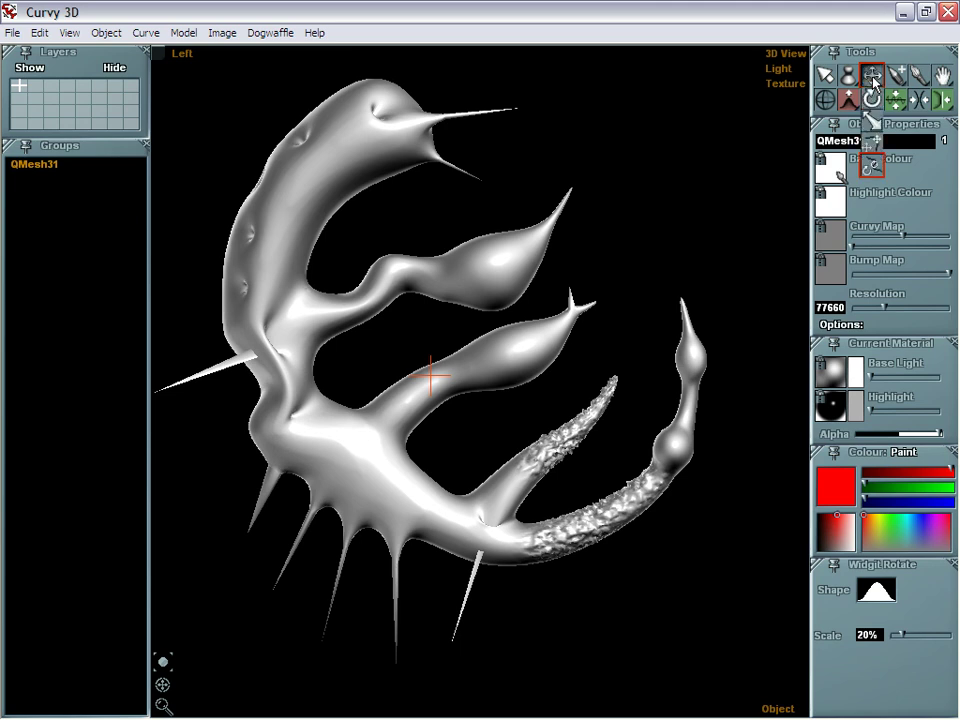
left_click(872, 146)
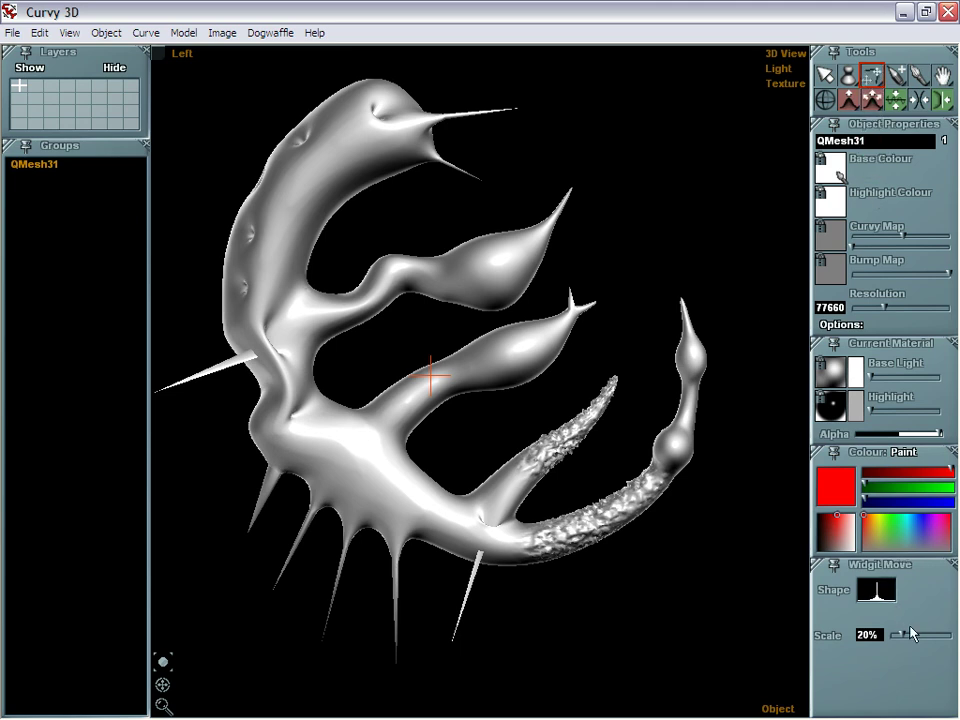
left_click_drag(903, 640, 917, 636)
left_click_drag(428, 460, 498, 419)
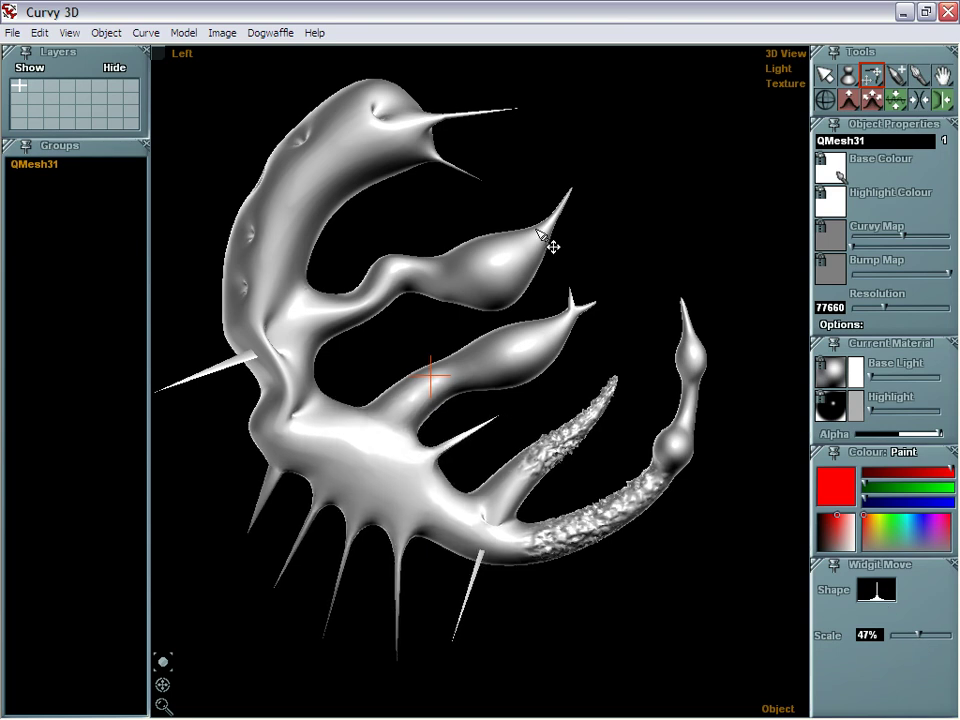
left_click_drag(770, 135, 769, 136)
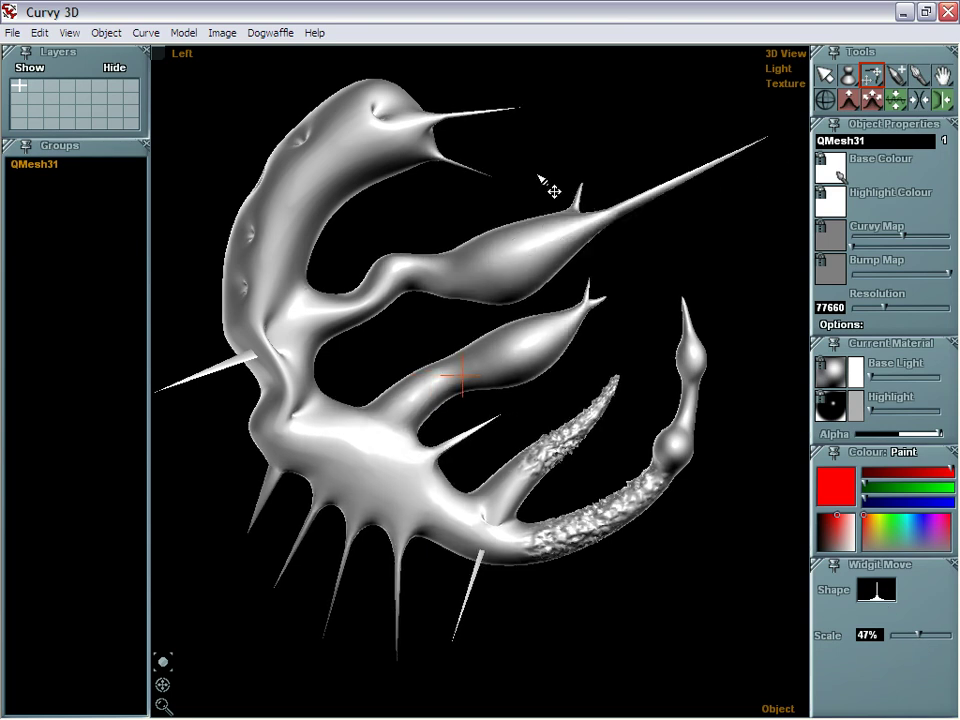
left_click_drag(512, 238, 553, 127)
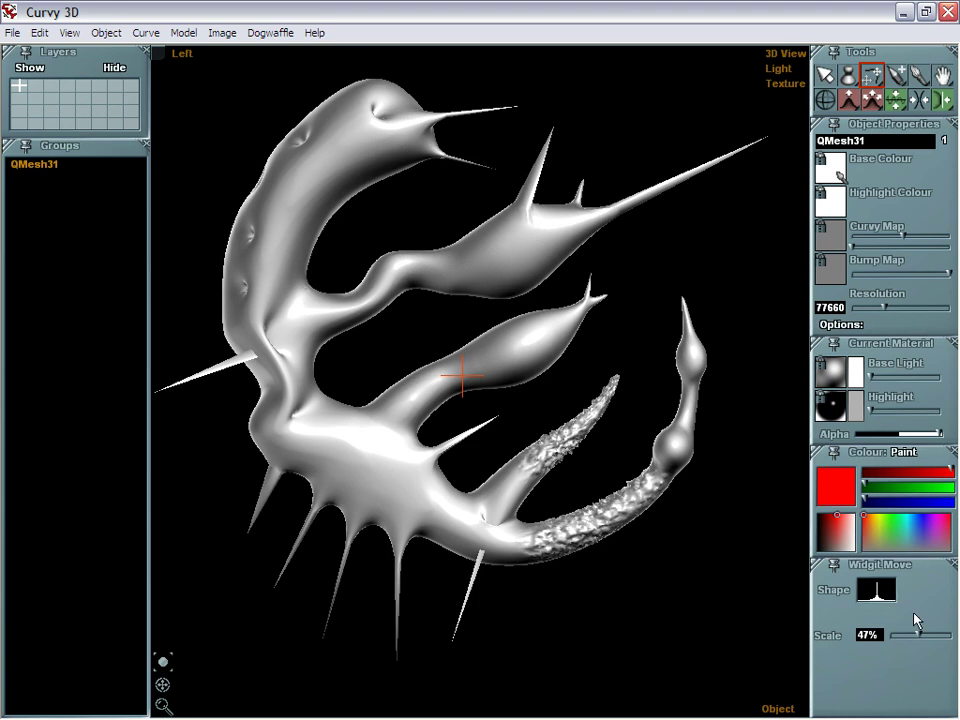
- Set the Widgit Move scale to 4%, pull a downward spike near the upper branch's tip, and undo the extra pull beside it
left_click_drag(918, 634, 891, 645)
left_click_drag(627, 229, 647, 304)
left_click_drag(628, 208, 661, 264)
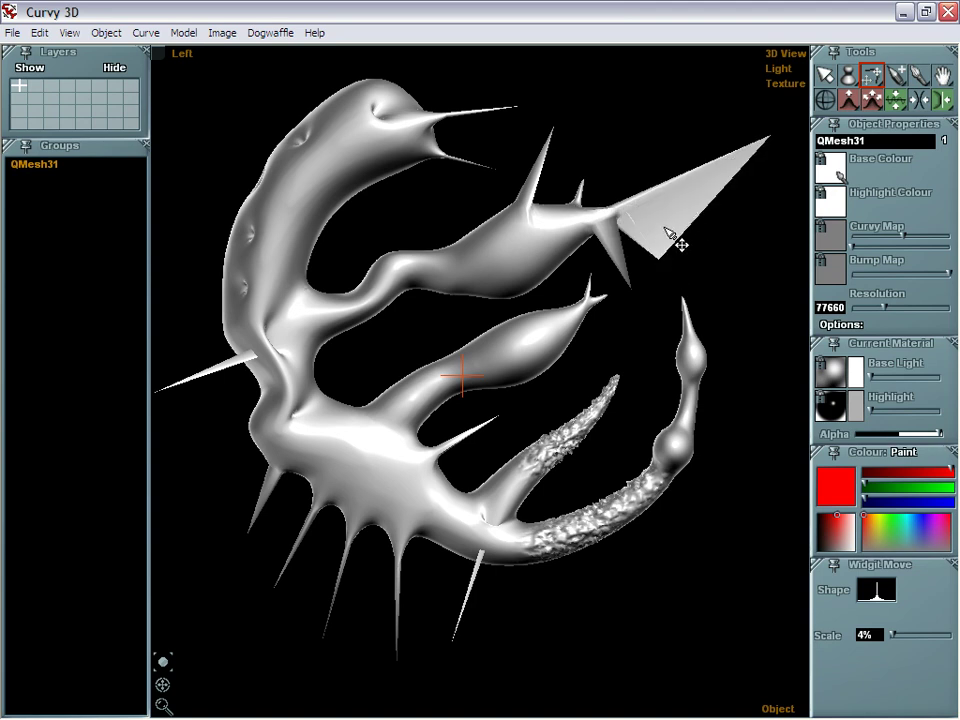
key("ctrl+z")
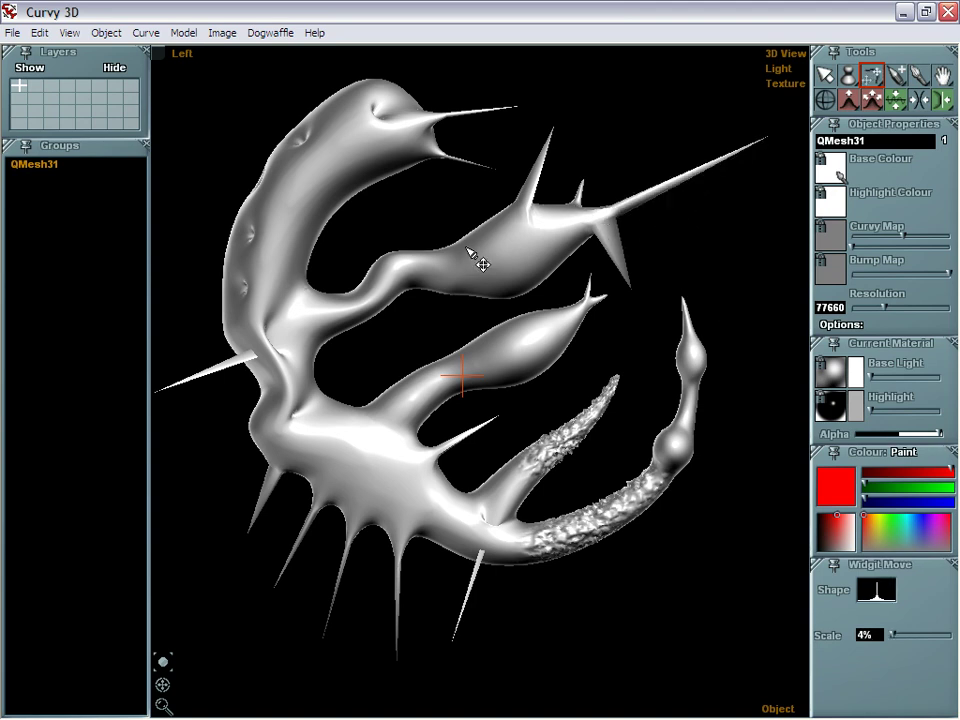
- Pull rows of small thin spikes along both edges of the upper branch, and pull at two spots on its bulge
left_click_drag(469, 249, 454, 206)
left_click_drag(429, 261, 435, 201)
left_click_drag(405, 252, 391, 195)
left_click_drag(416, 288, 409, 342)
mouse_move(446, 294)
left_mouse_down()
mouse_move(443, 346)
mouse_move(474, 340)
left_mouse_up()
left_click_drag(486, 228, 466, 175)
left_click_drag(533, 266, 501, 190)
left_click_drag(508, 271, 515, 226)
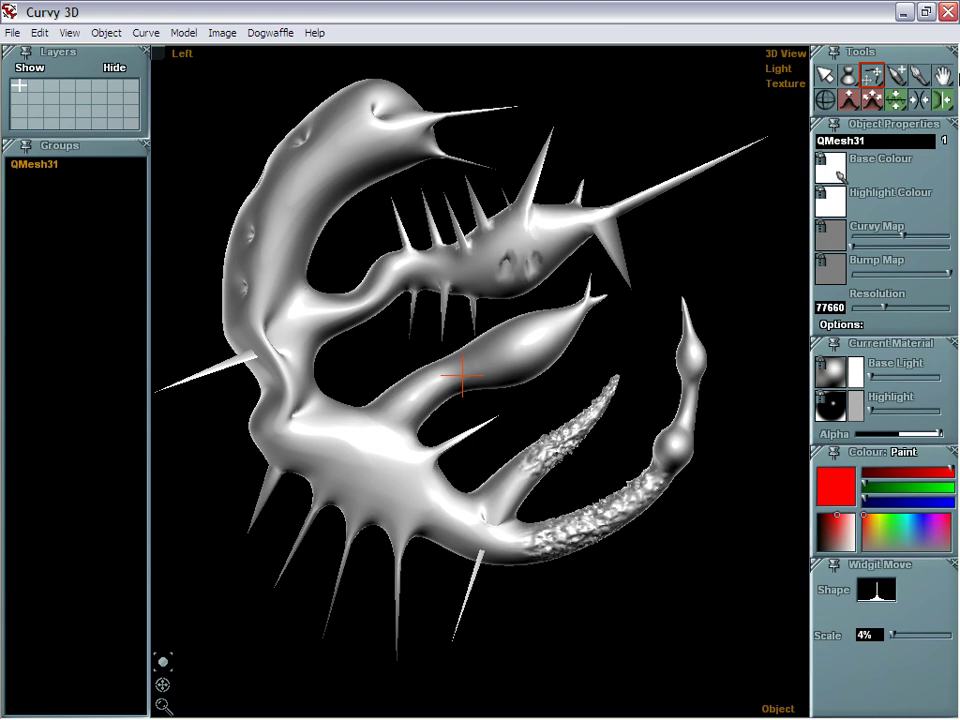
- Apply the light grainy texture as the mesh's bump map and keep the bump strength close to maximum
left_click(918, 74)
left_click(836, 274)
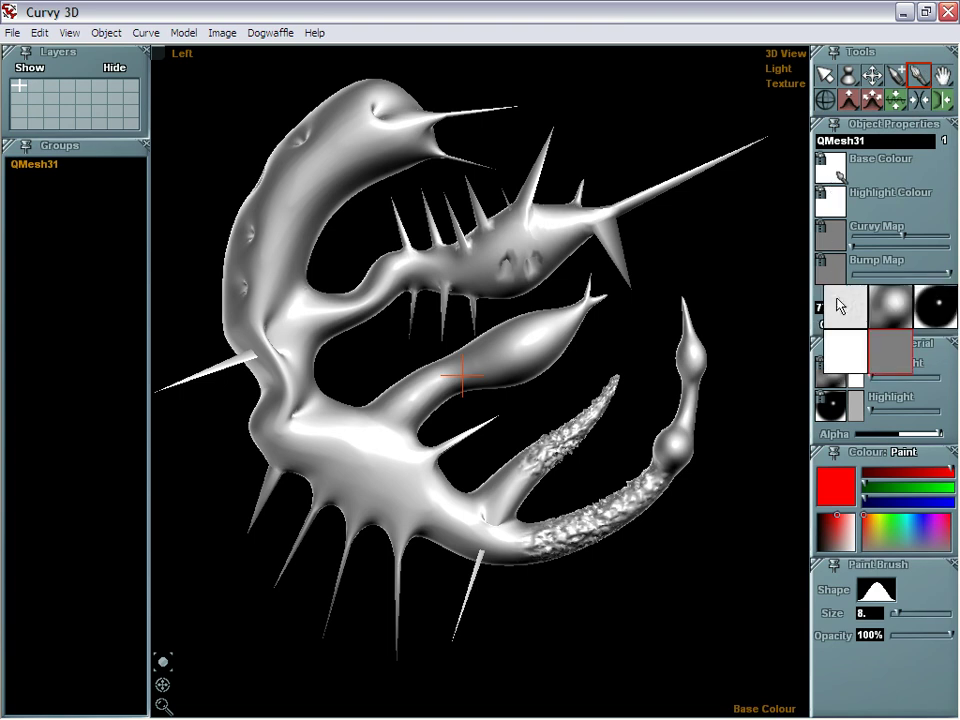
left_click(855, 321)
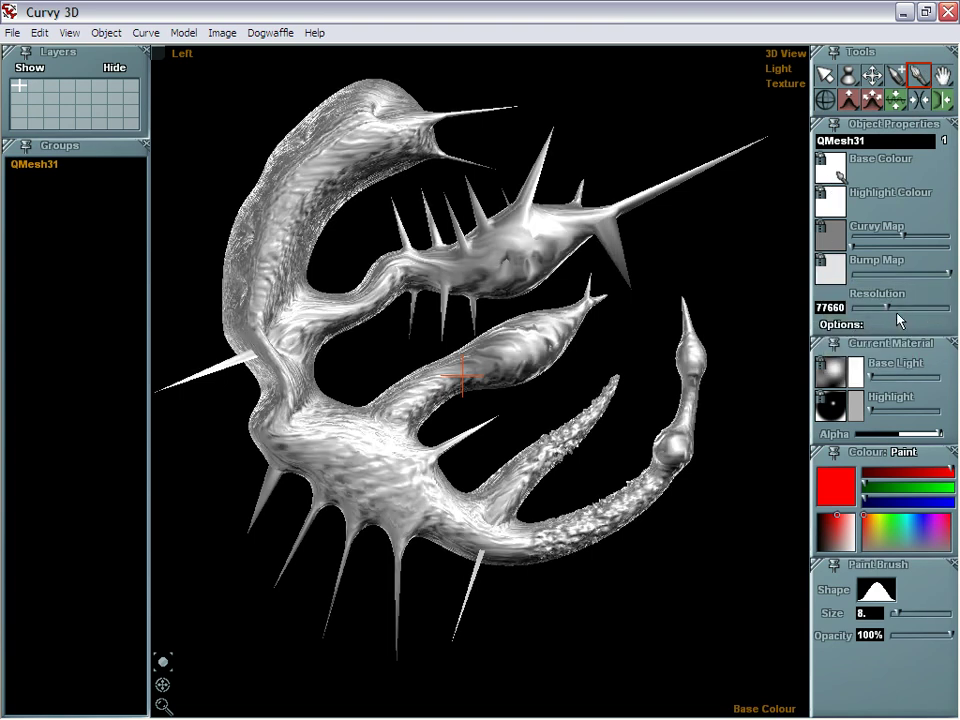
left_click(945, 272)
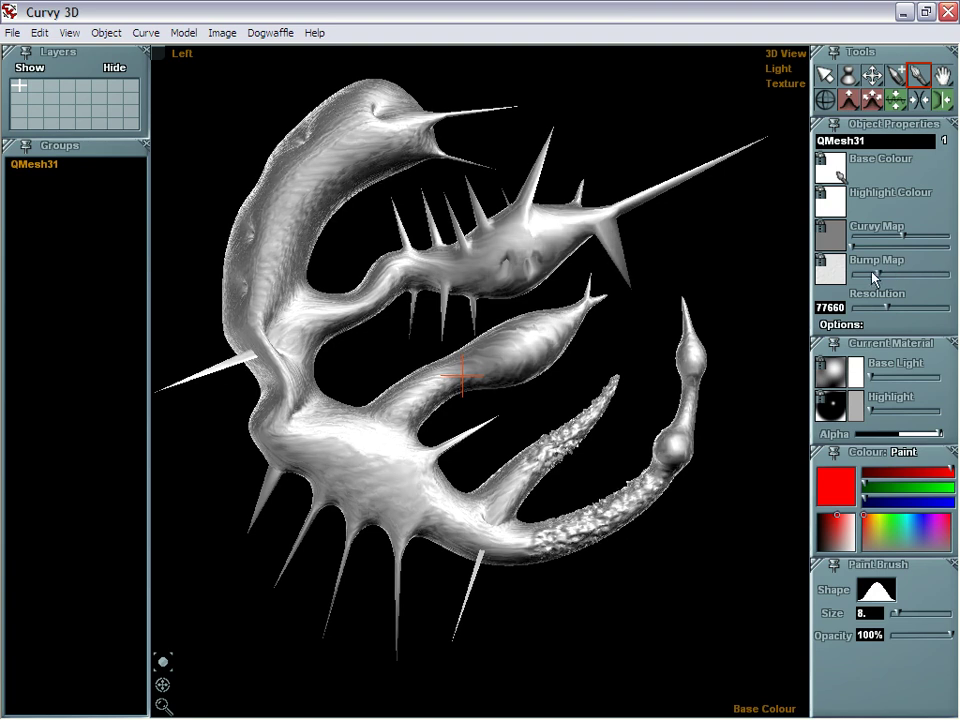
left_click(947, 275)
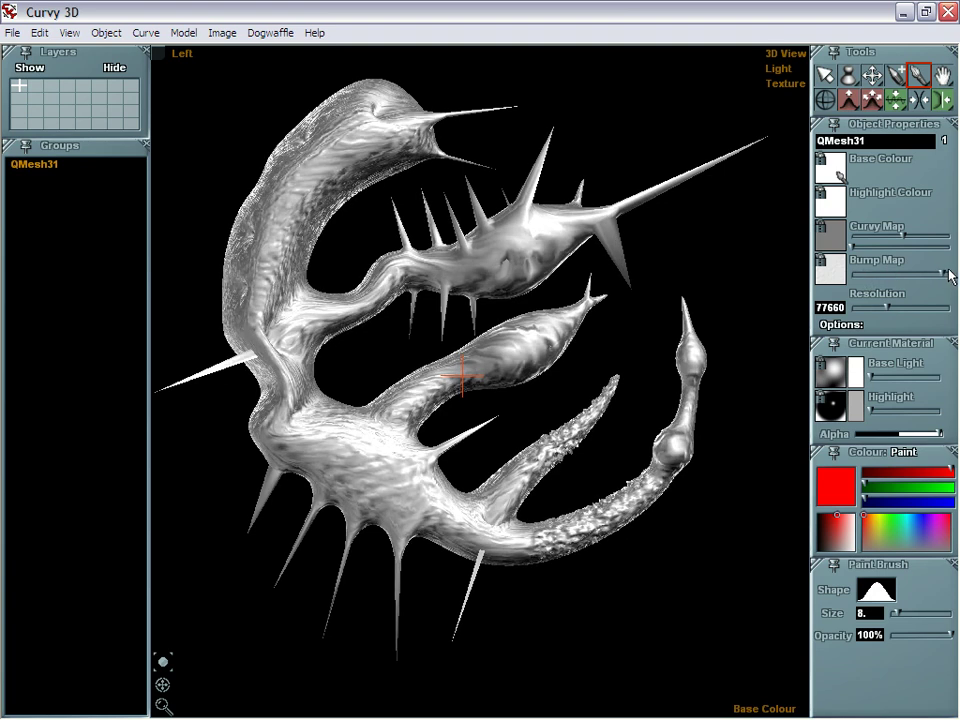
- Use the black image with the small white dot as highlight colour, and the light grainy texture as base colour
left_click(827, 204)
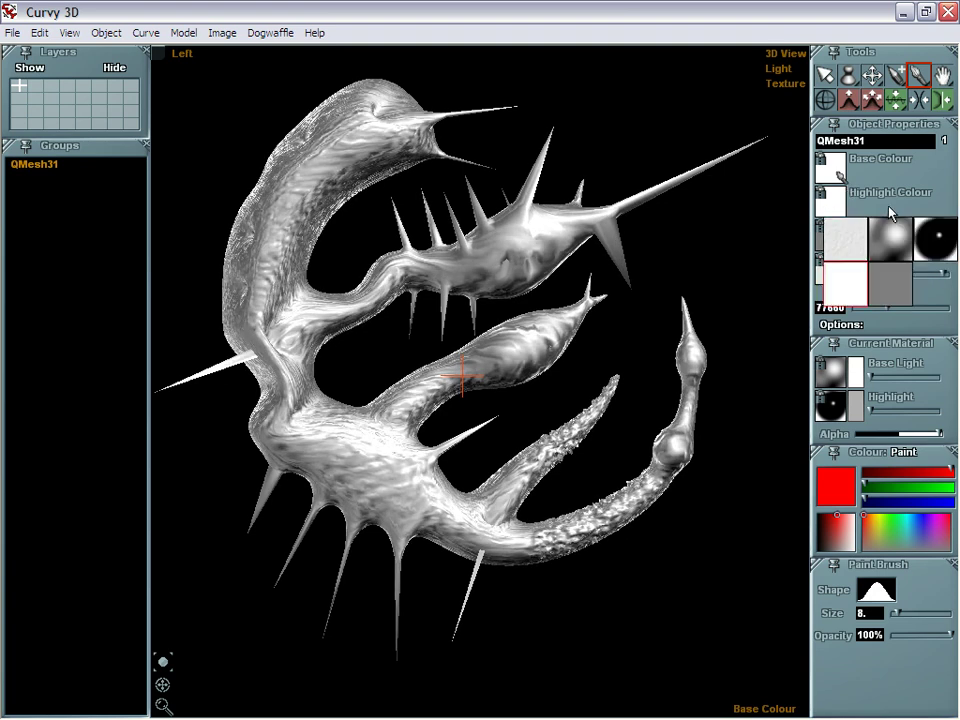
left_click(940, 236)
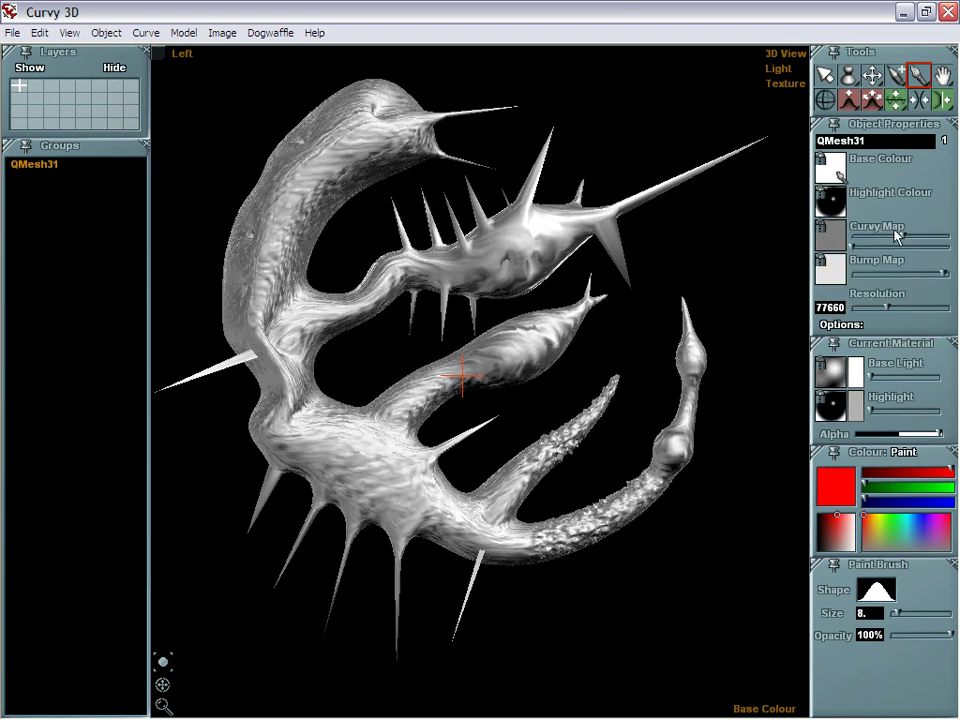
left_click(835, 168)
left_click(855, 212)
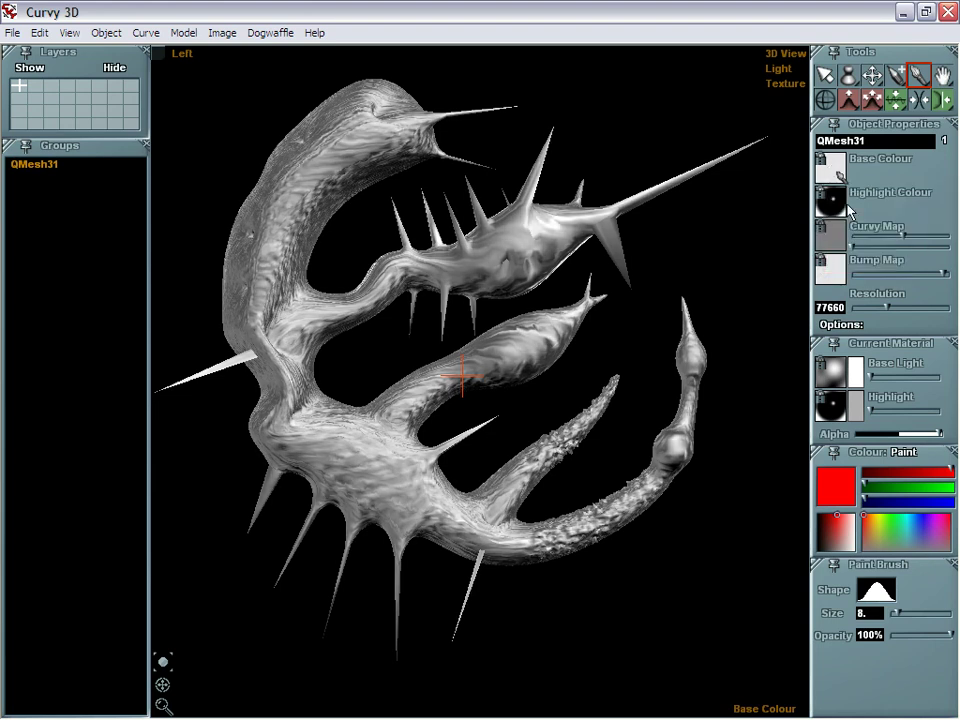
- Choose a tan-orange paint colour and brush patches of it over the body, branches and tail with the size 8 Paint Brush
left_click(865, 533)
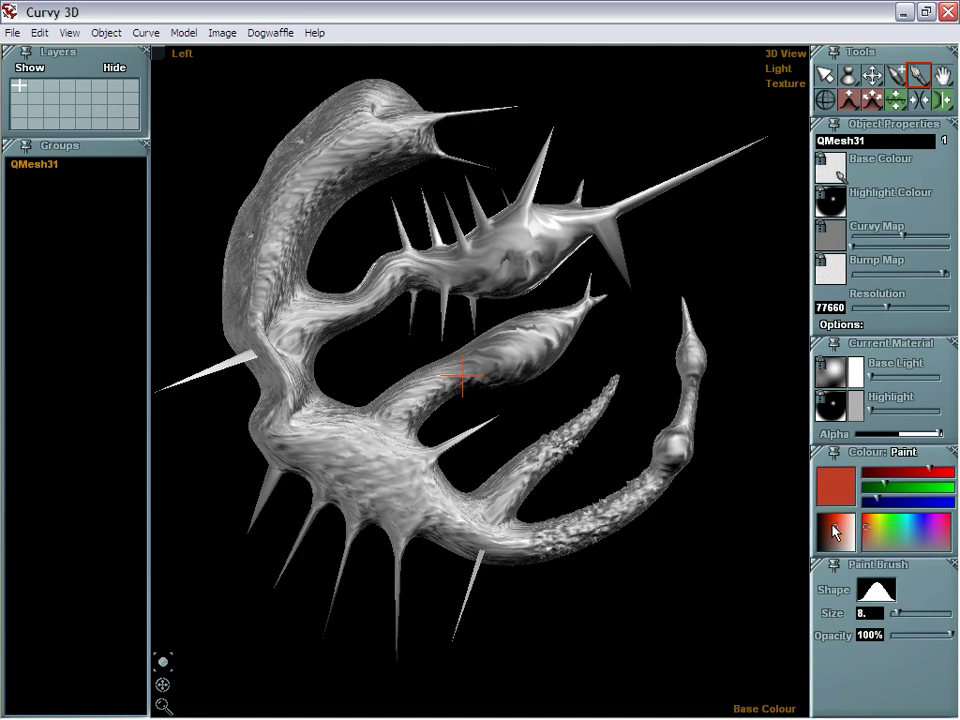
left_click(871, 527)
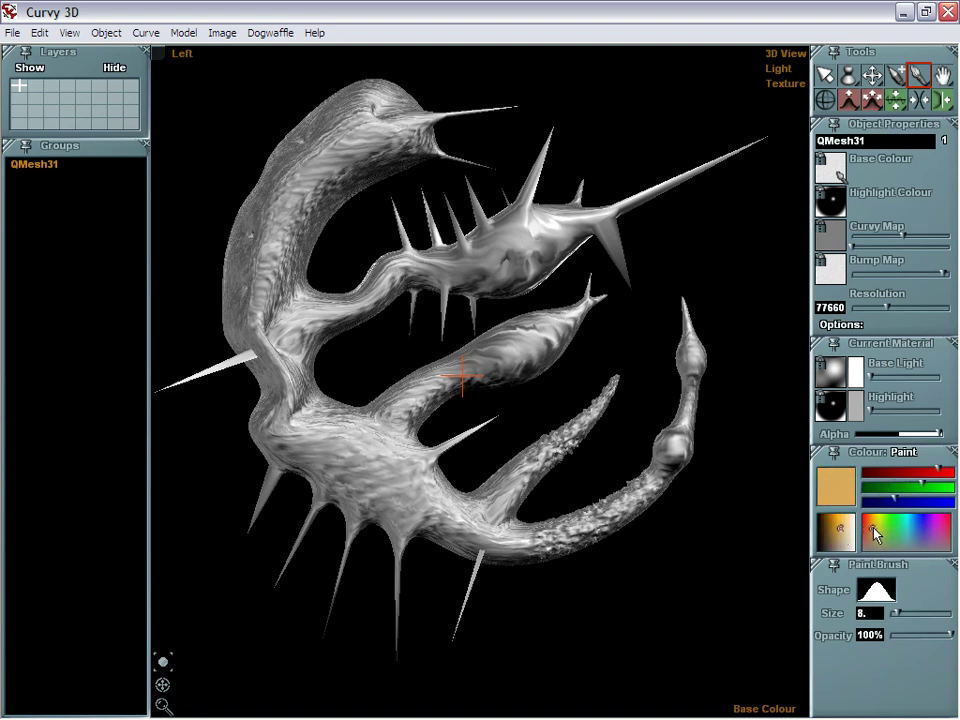
left_click_drag(337, 175, 309, 192)
mouse_move(392, 147)
left_mouse_down()
mouse_move(297, 196)
mouse_move(292, 288)
mouse_move(334, 347)
left_mouse_up()
mouse_move(496, 377)
left_mouse_down()
mouse_move(387, 486)
mouse_move(447, 497)
mouse_move(438, 529)
left_mouse_up()
- Open the file commands that offer saving, merging and exporting the painted model
left_click_drag(168, 683, 168, 688)
left_click(13, 34)
left_click(13, 34)
left_click(13, 35)
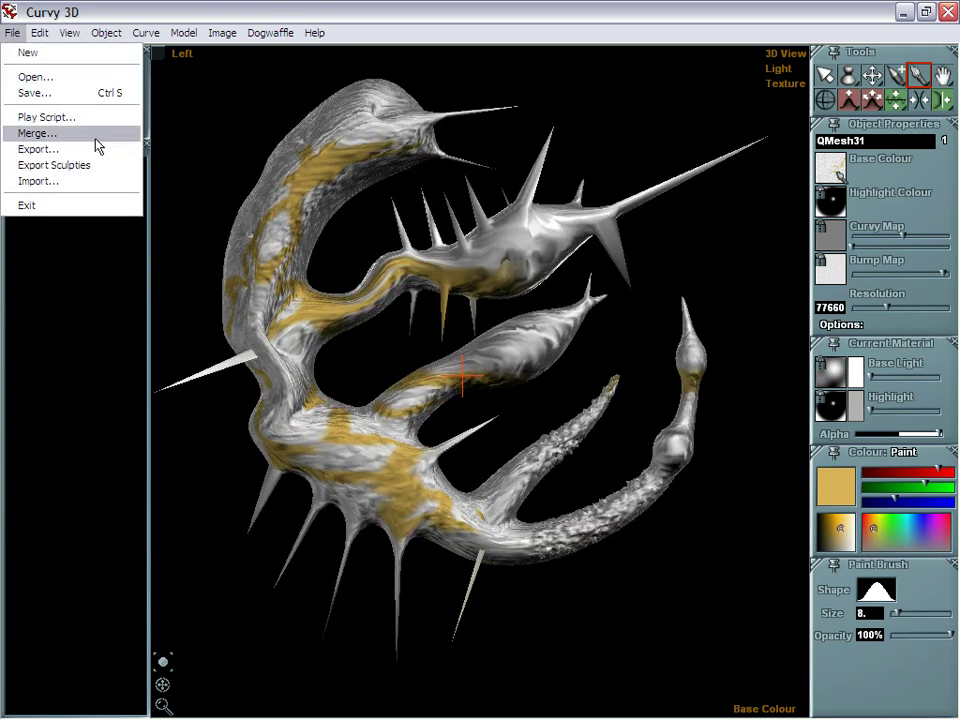